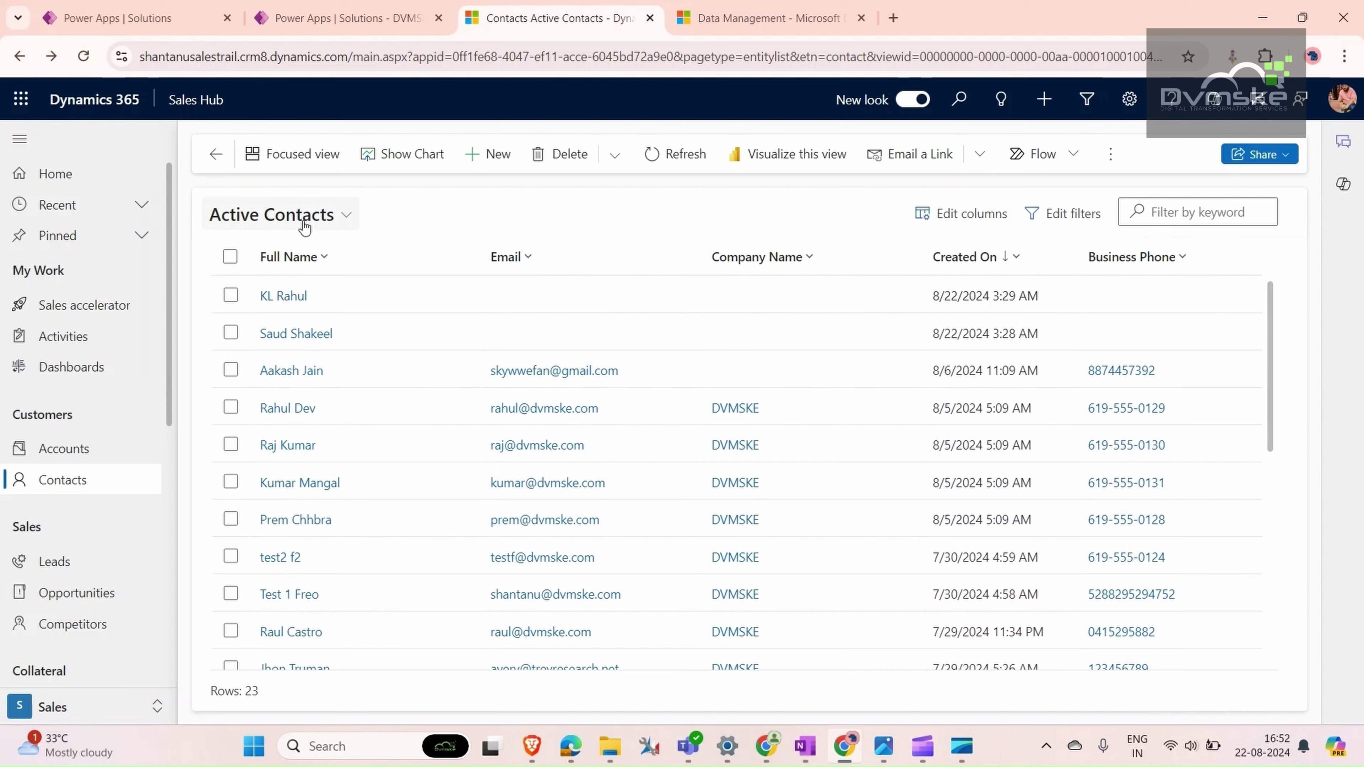
# - Paste the copied mobile number into the newest contact's Mobile Phone and save it
pyautogui.click(291, 299)
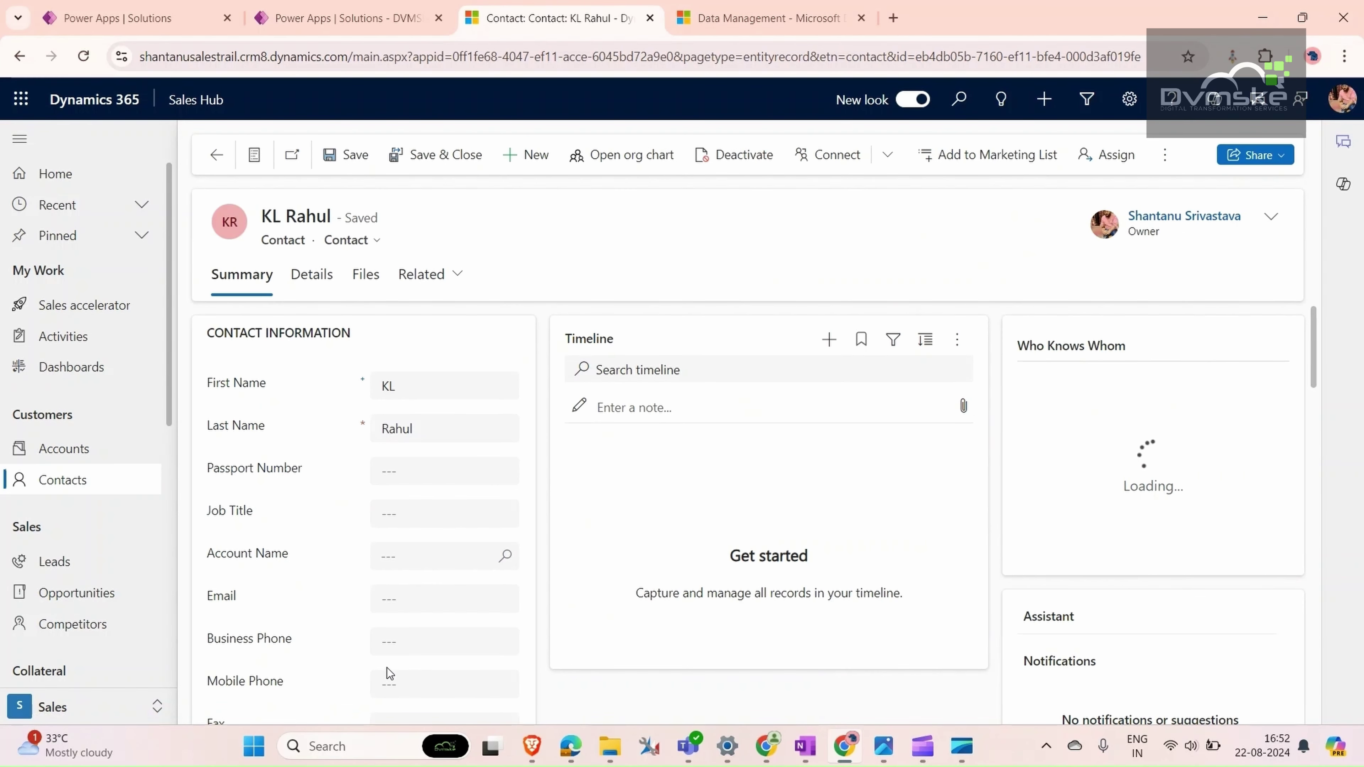
pyautogui.click(399, 681)
pyautogui.hotkey('ctrl', 'v')
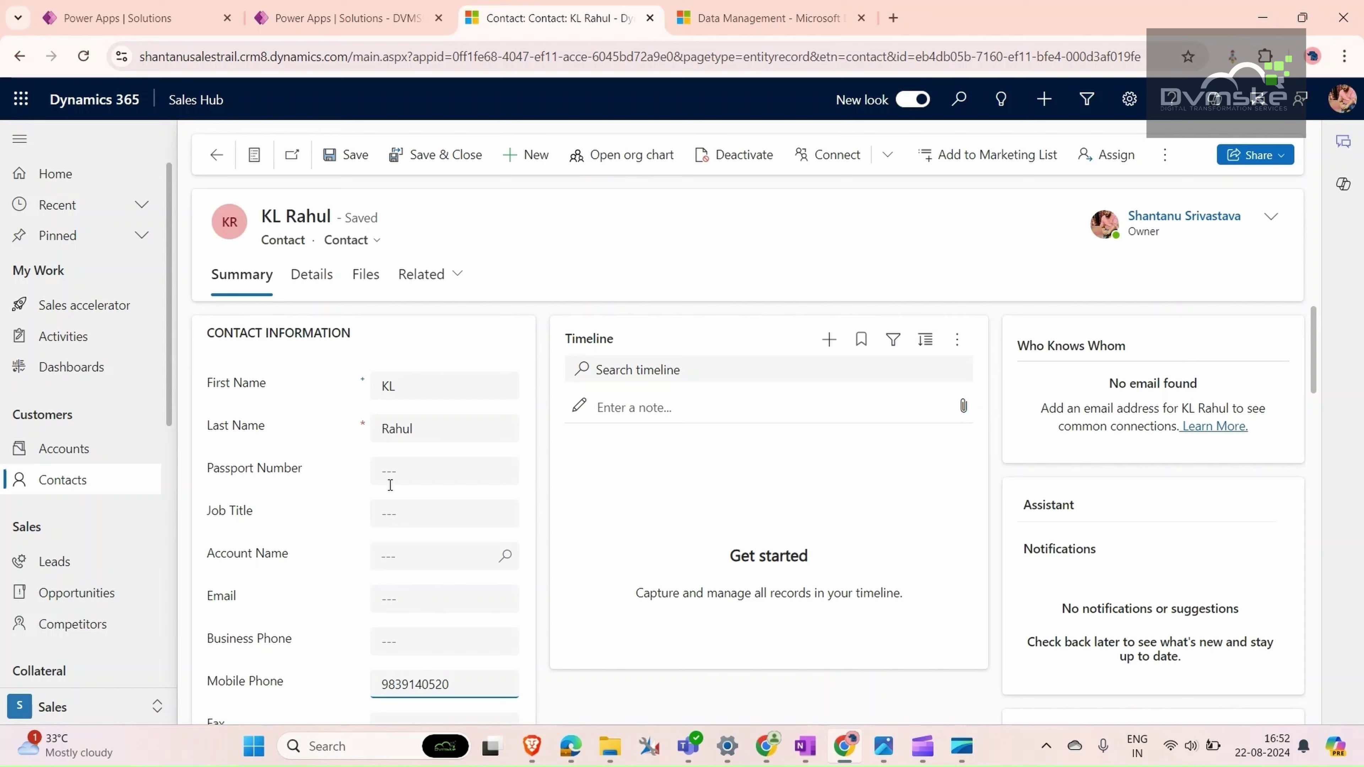
pyautogui.click(348, 154)
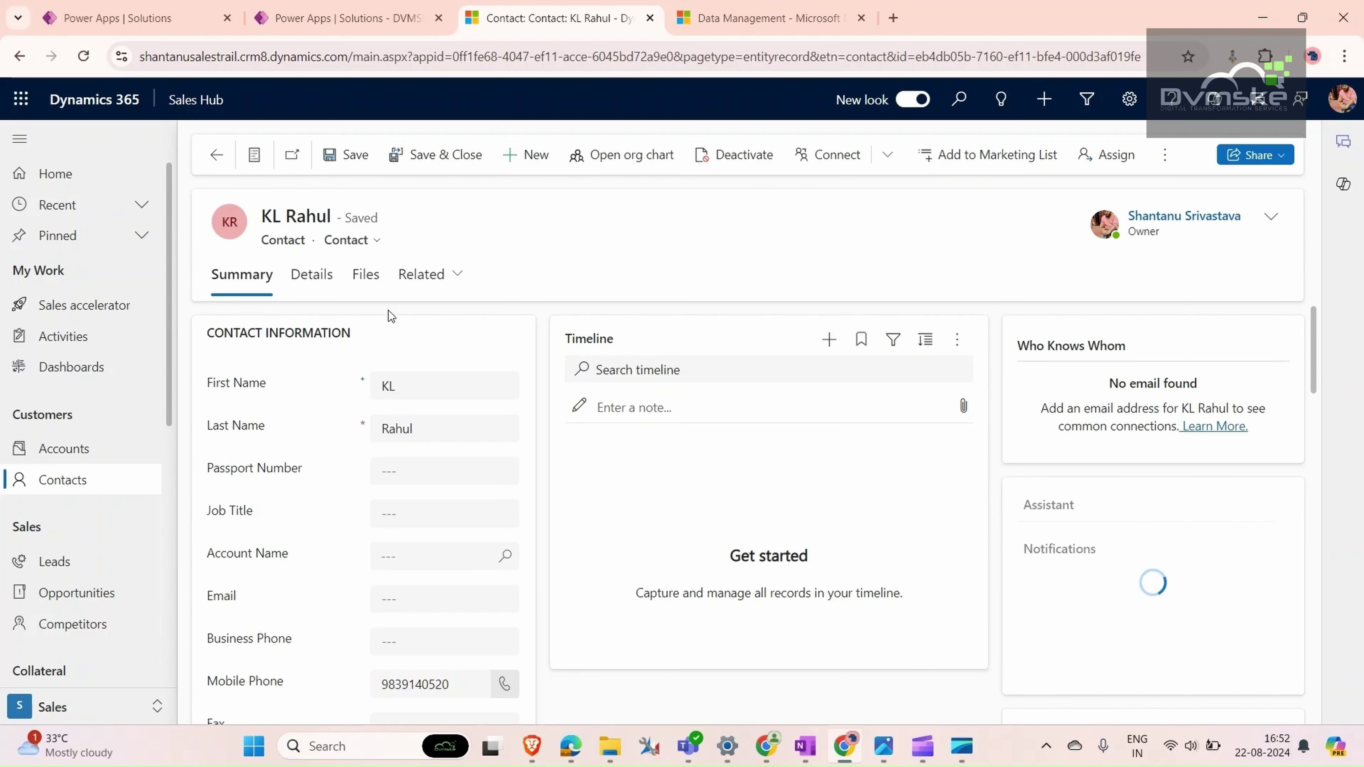
pyautogui.click(214, 156)
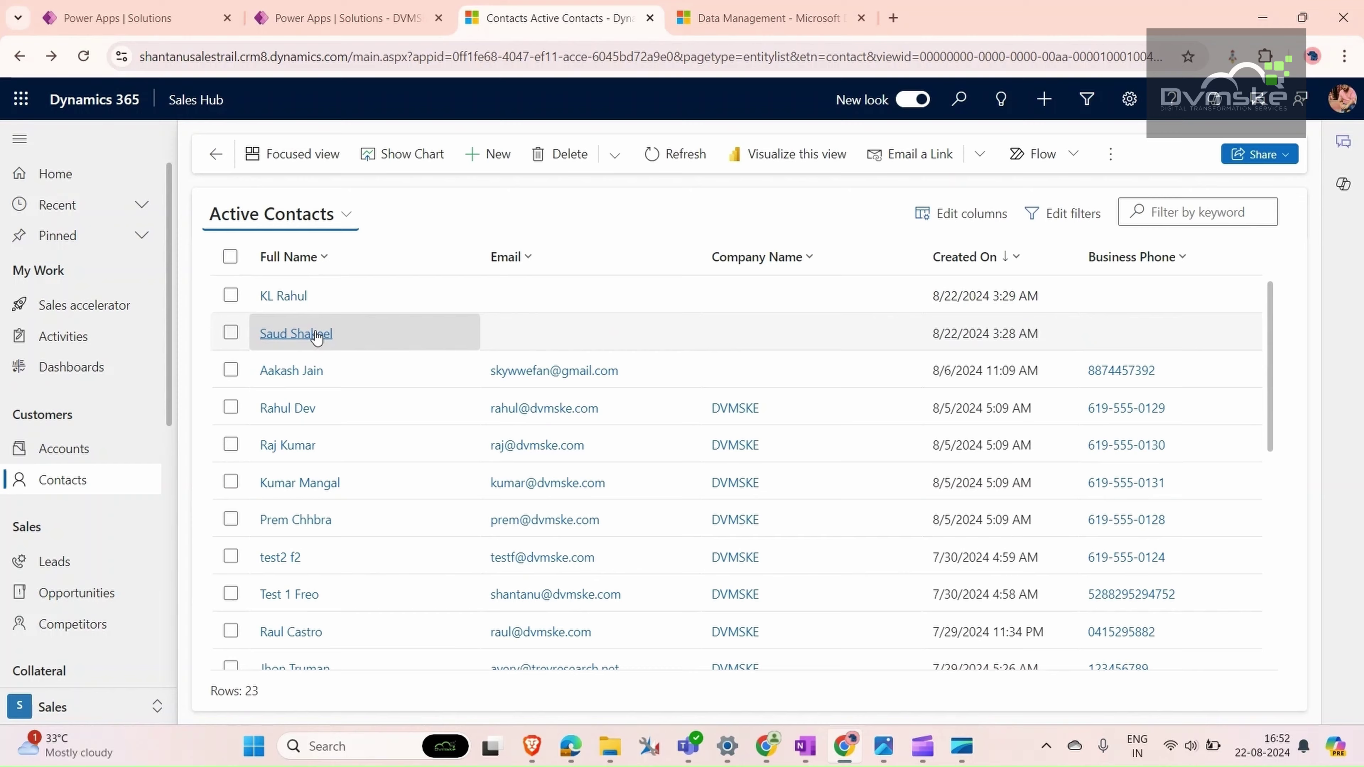
# - Give the second-newest contact the same mobile phone number and save it
pyautogui.click(317, 335)
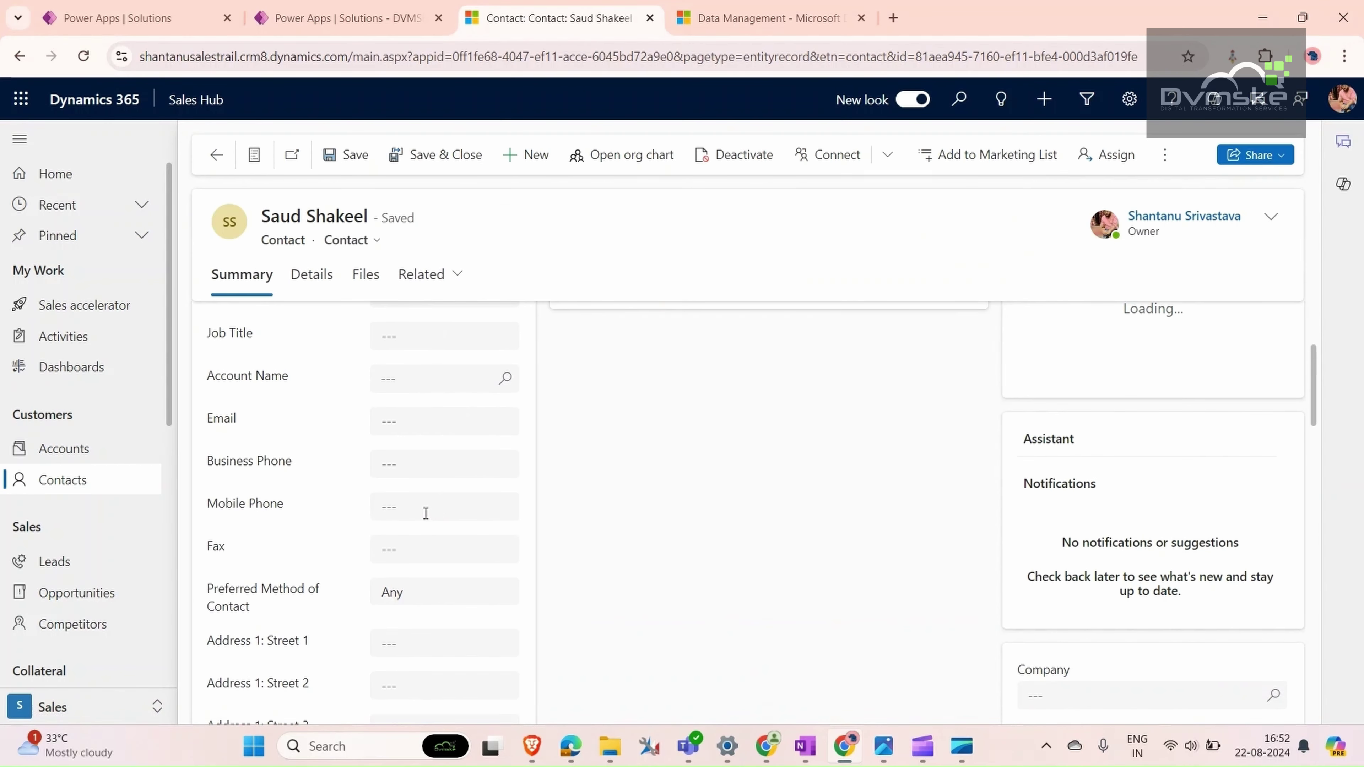
pyautogui.click(425, 513)
pyautogui.hotkey('ctrl', 'v')
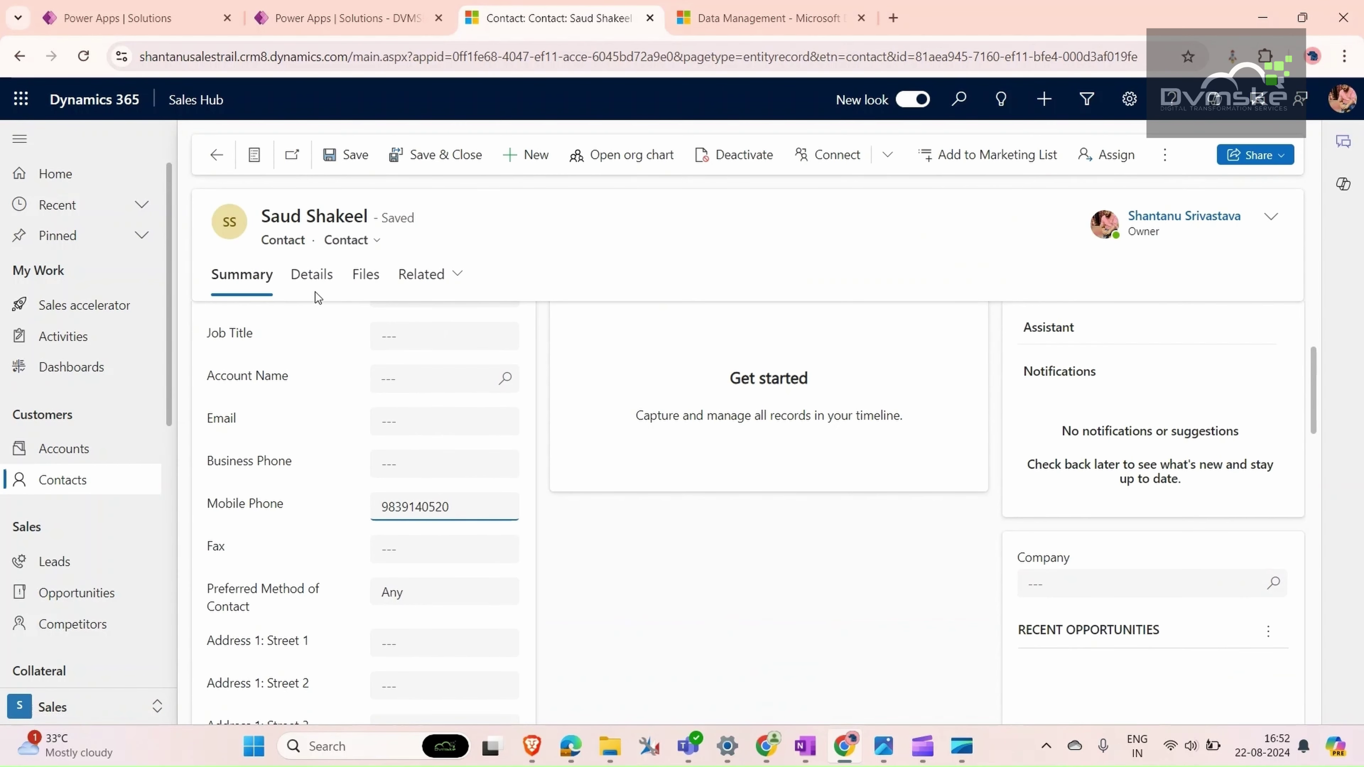
pyautogui.click(345, 157)
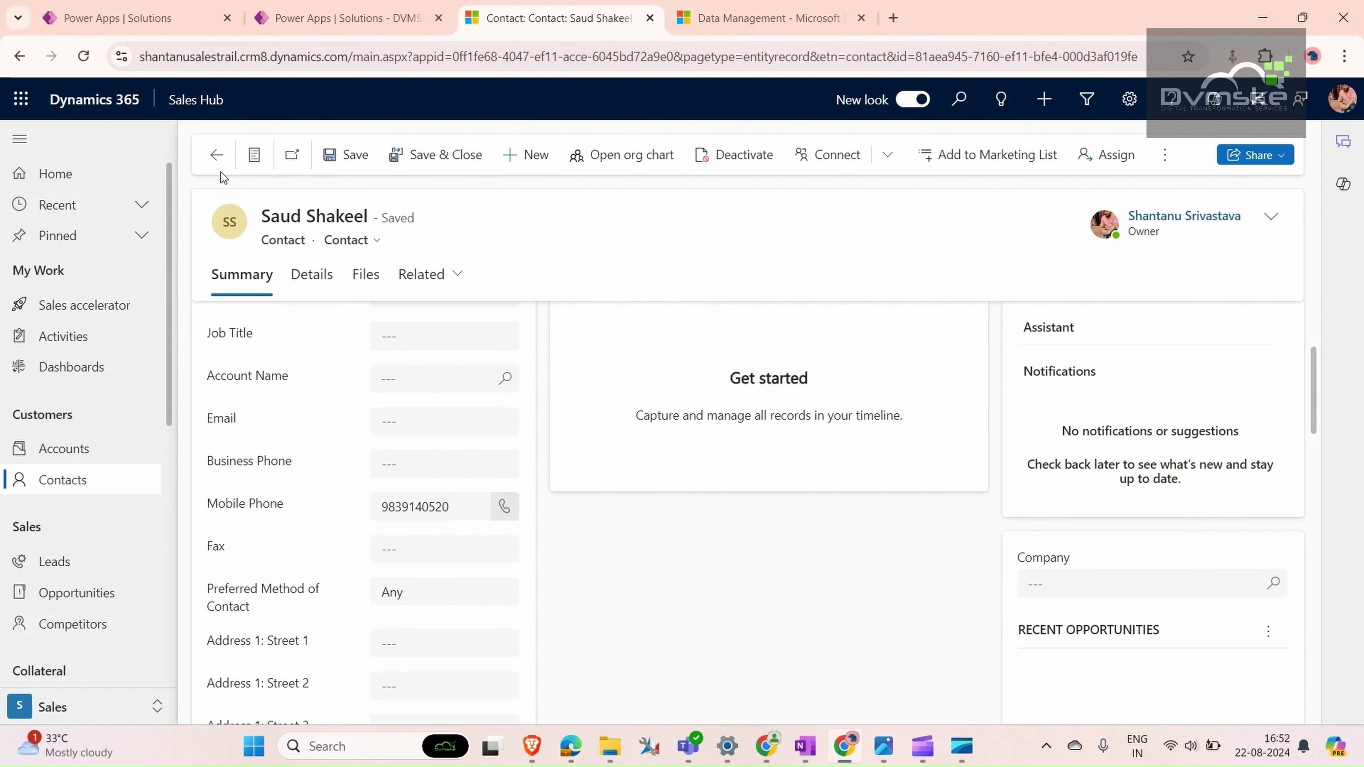
pyautogui.click(217, 156)
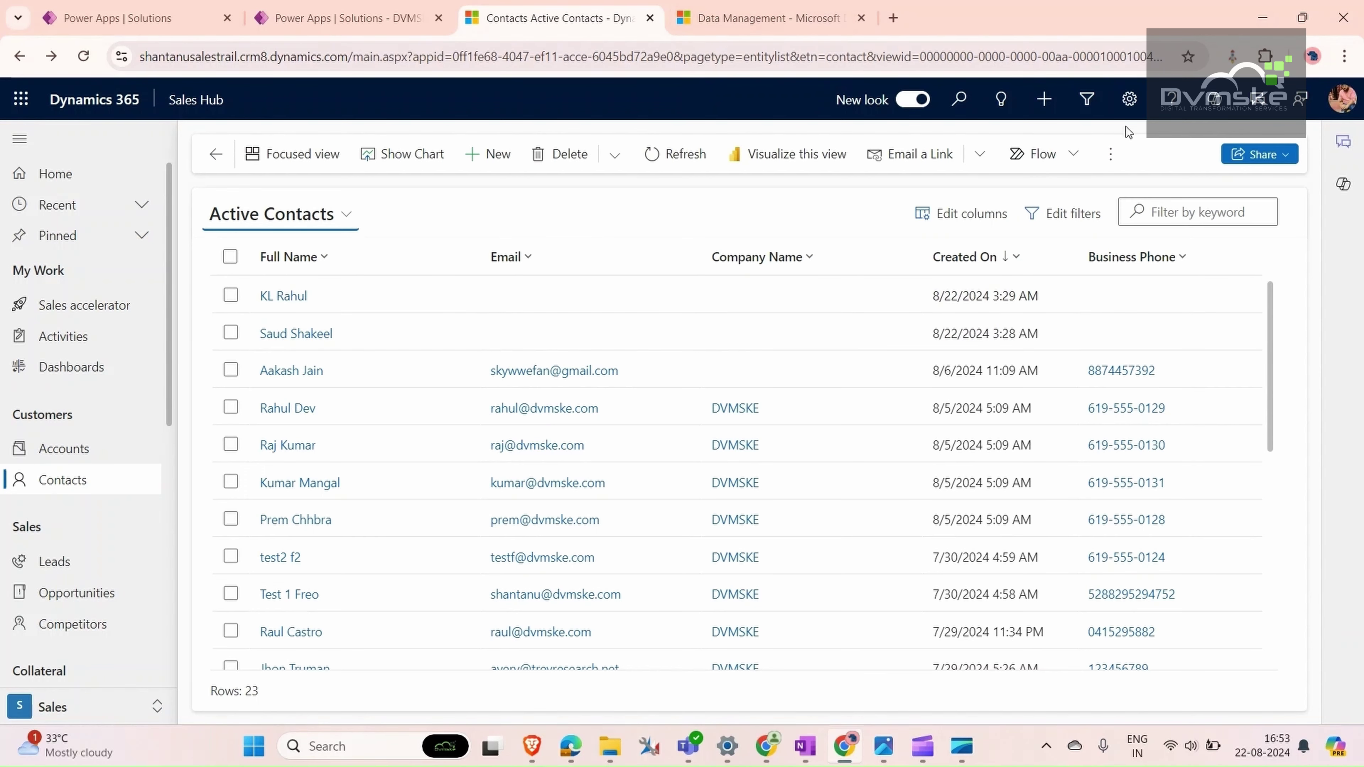
# - Navigate to Settings > Data Management > Duplicate Detection Rules
pyautogui.click(698, 18)
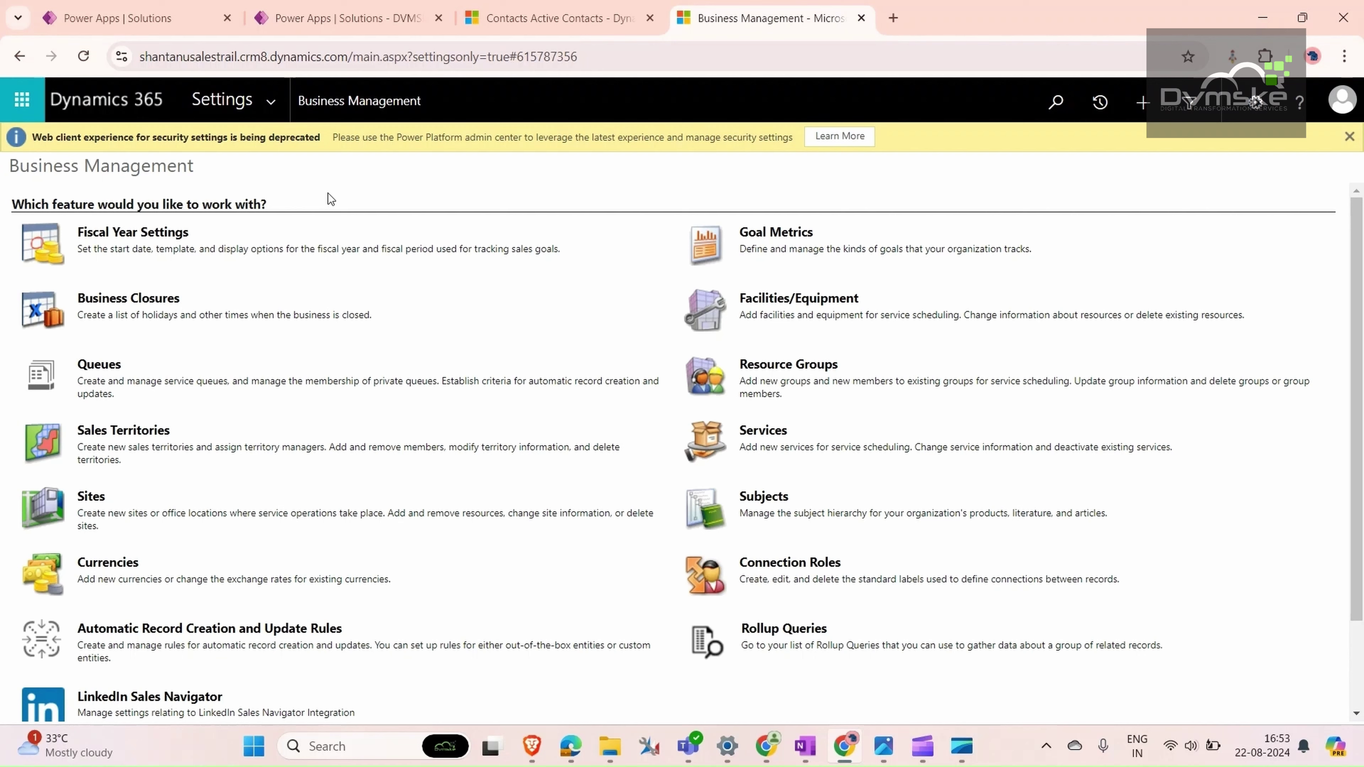
pyautogui.click(270, 101)
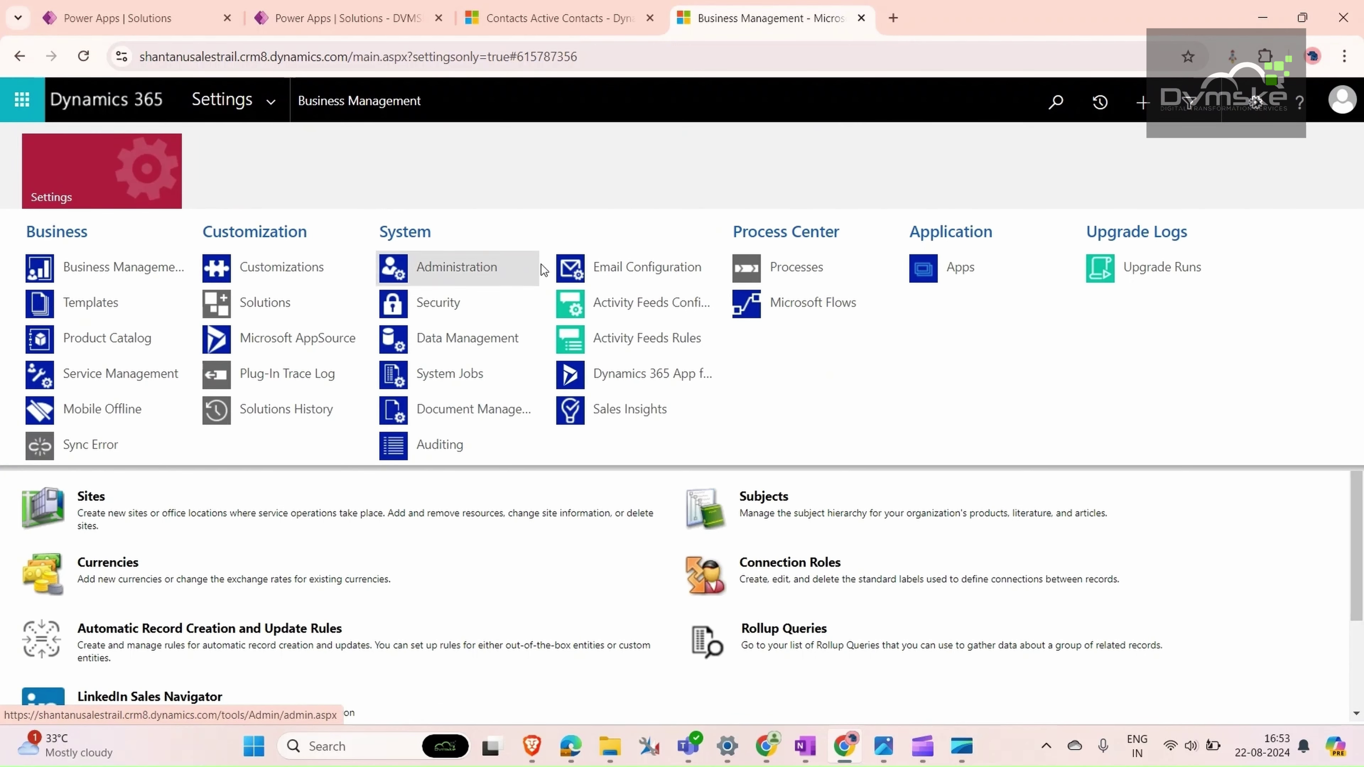
pyautogui.click(473, 329)
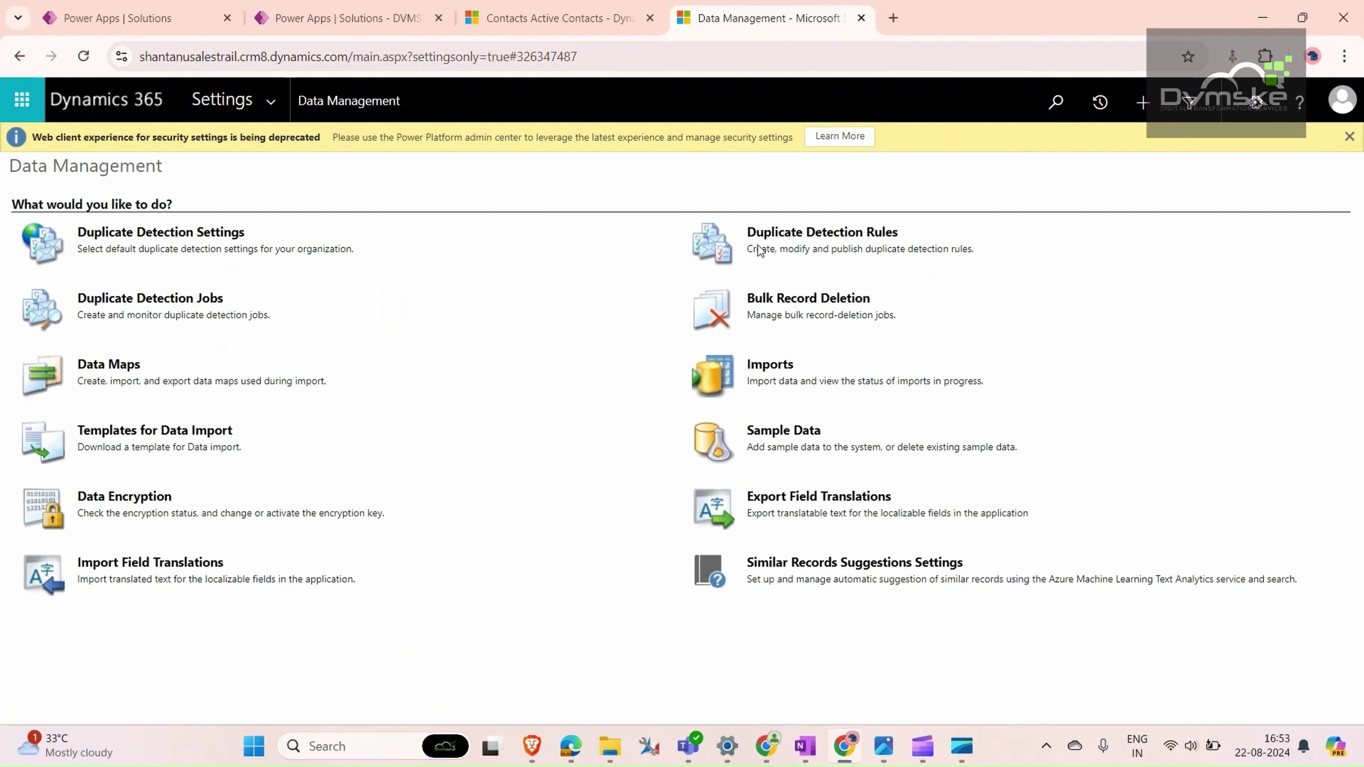
pyautogui.click(783, 232)
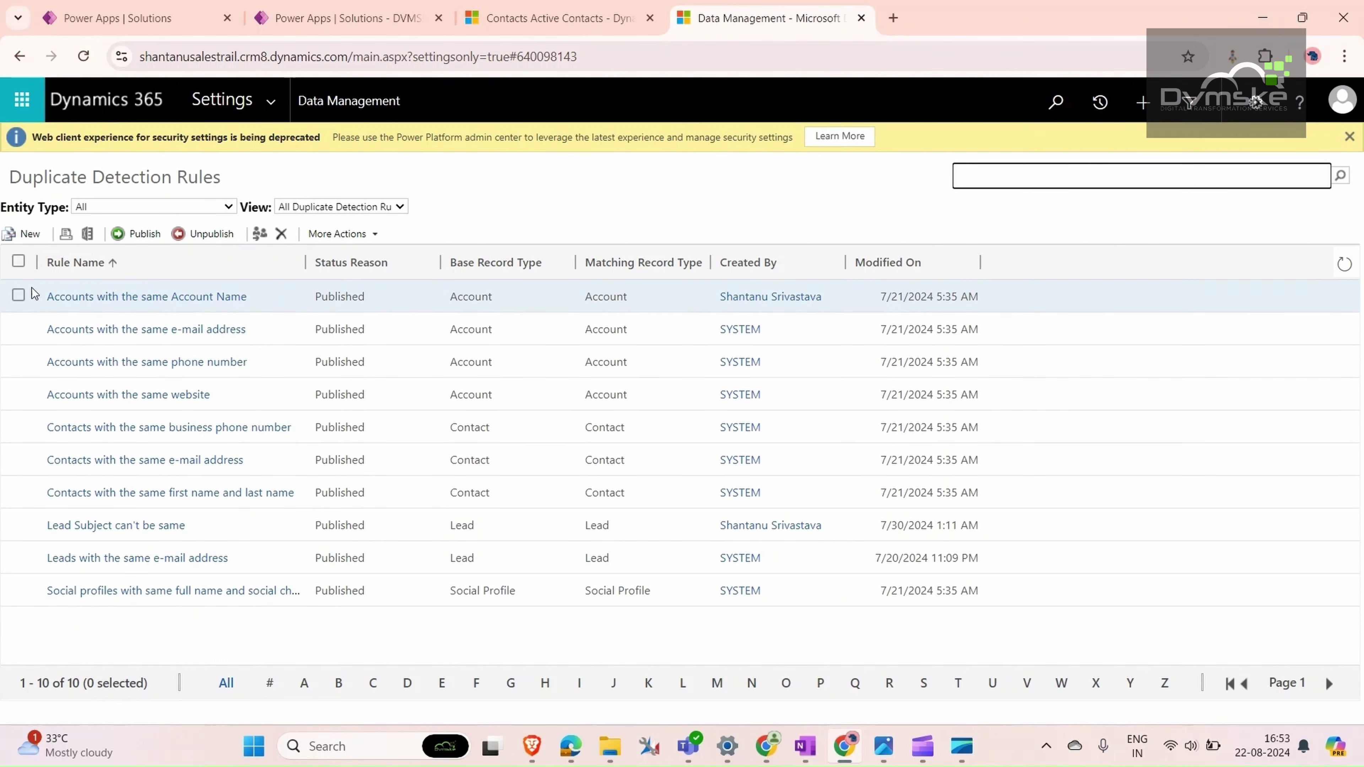
# - Start a new duplicate detection rule named 'Mobile number cannot be same' for the Contact record type
pyautogui.click(20, 234)
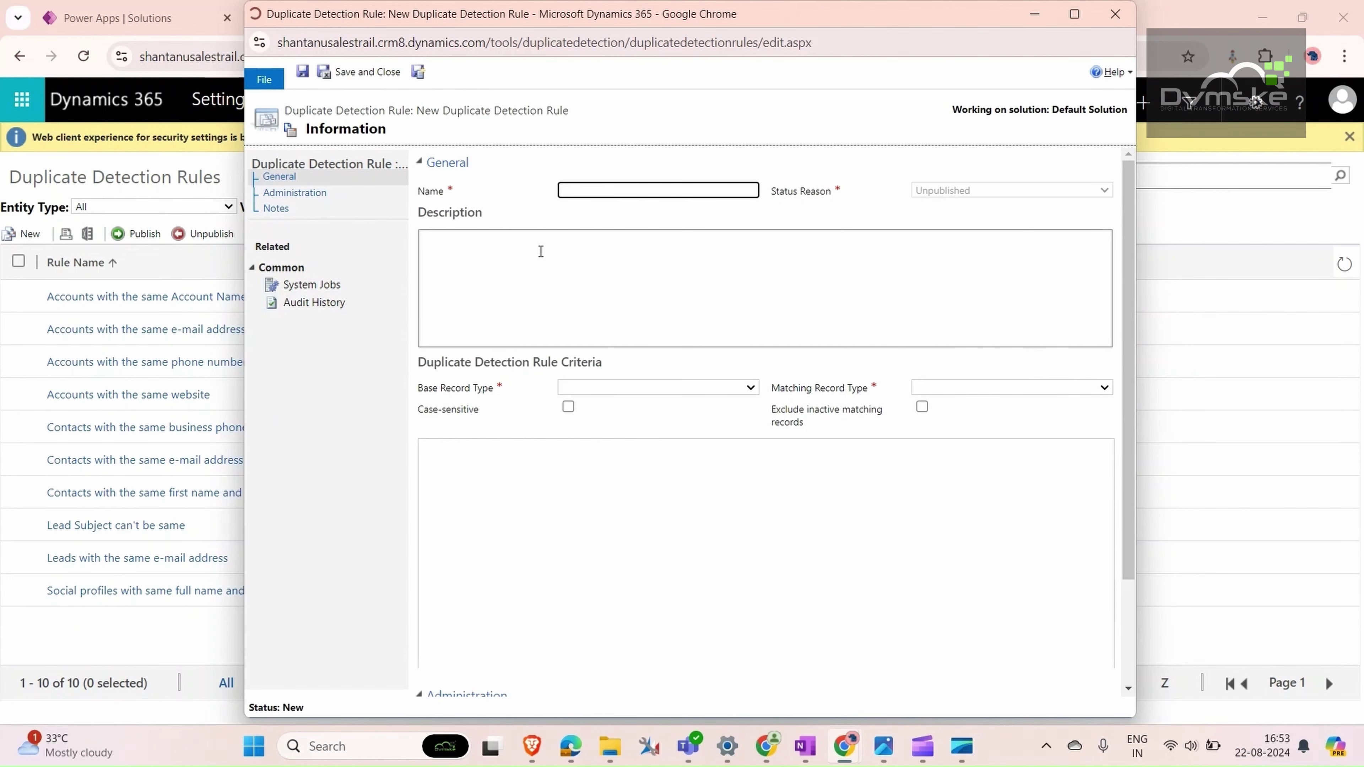
pyautogui.write('Mobile number cannot be same')
pyautogui.click(750, 387)
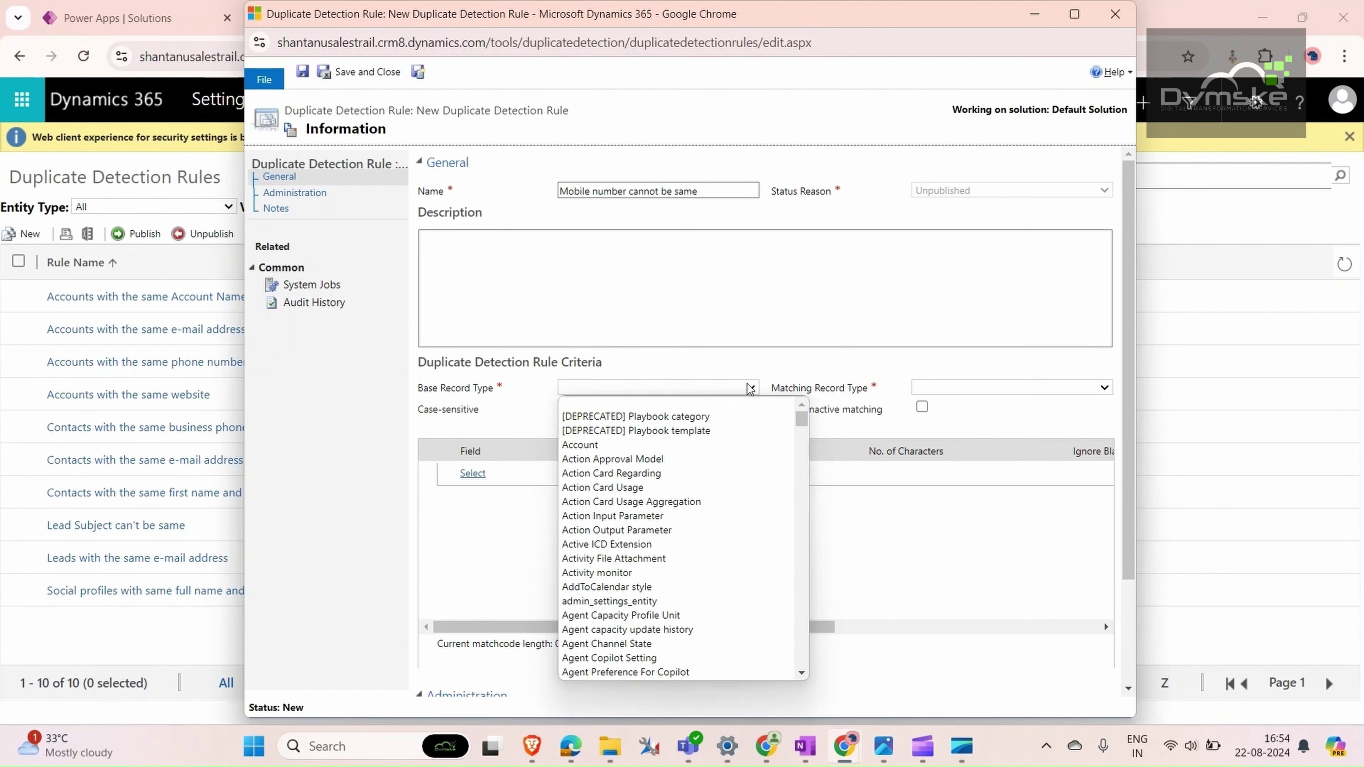
pyautogui.scroll(-15, 665, 484)
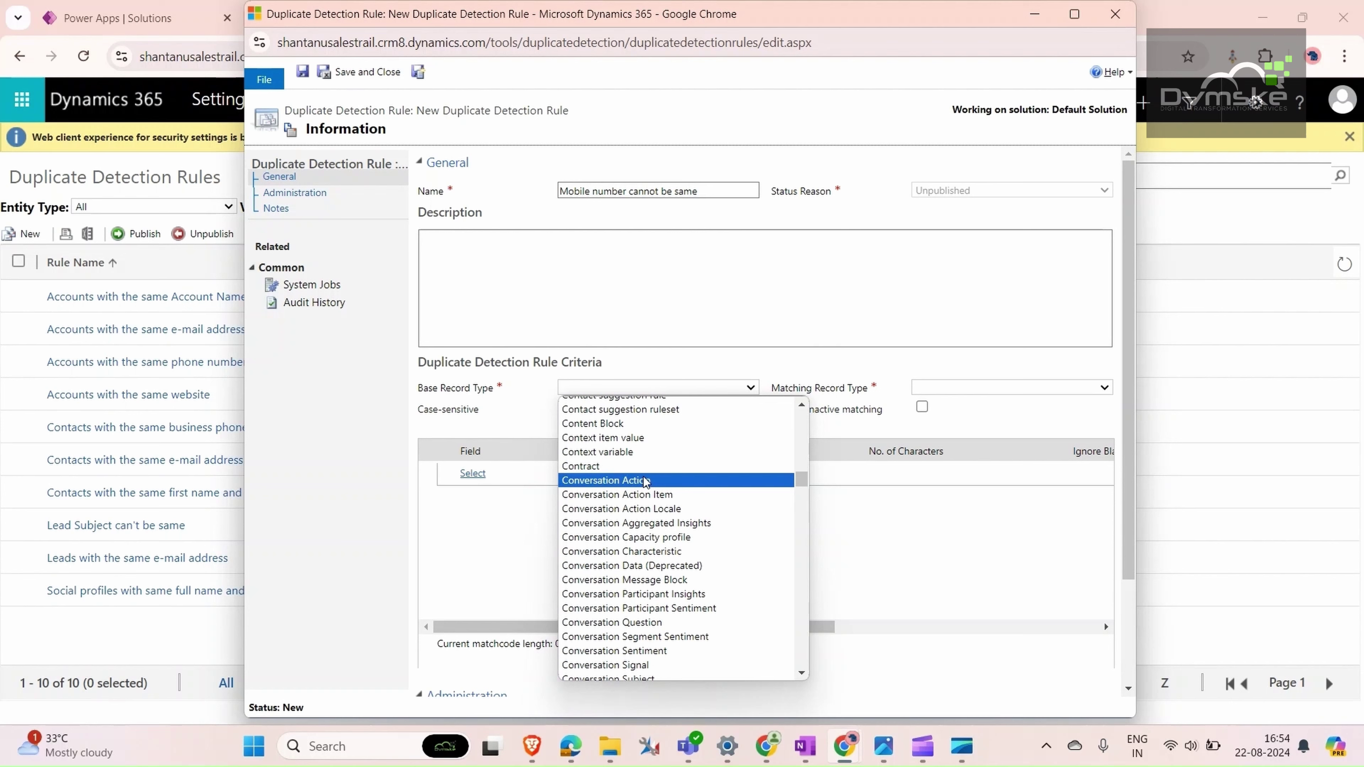
pyautogui.scroll(1, 631, 473)
pyautogui.scroll(2, 631, 473)
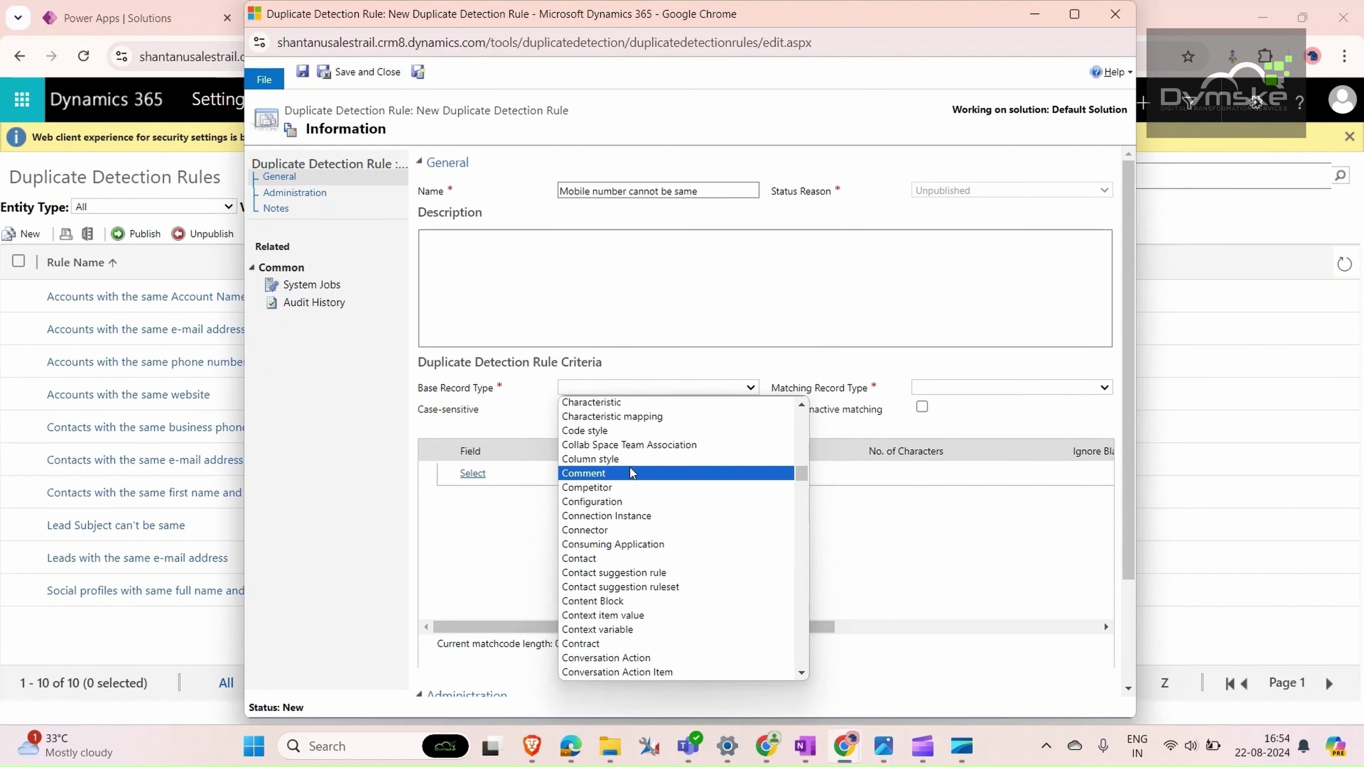
pyautogui.click(623, 472)
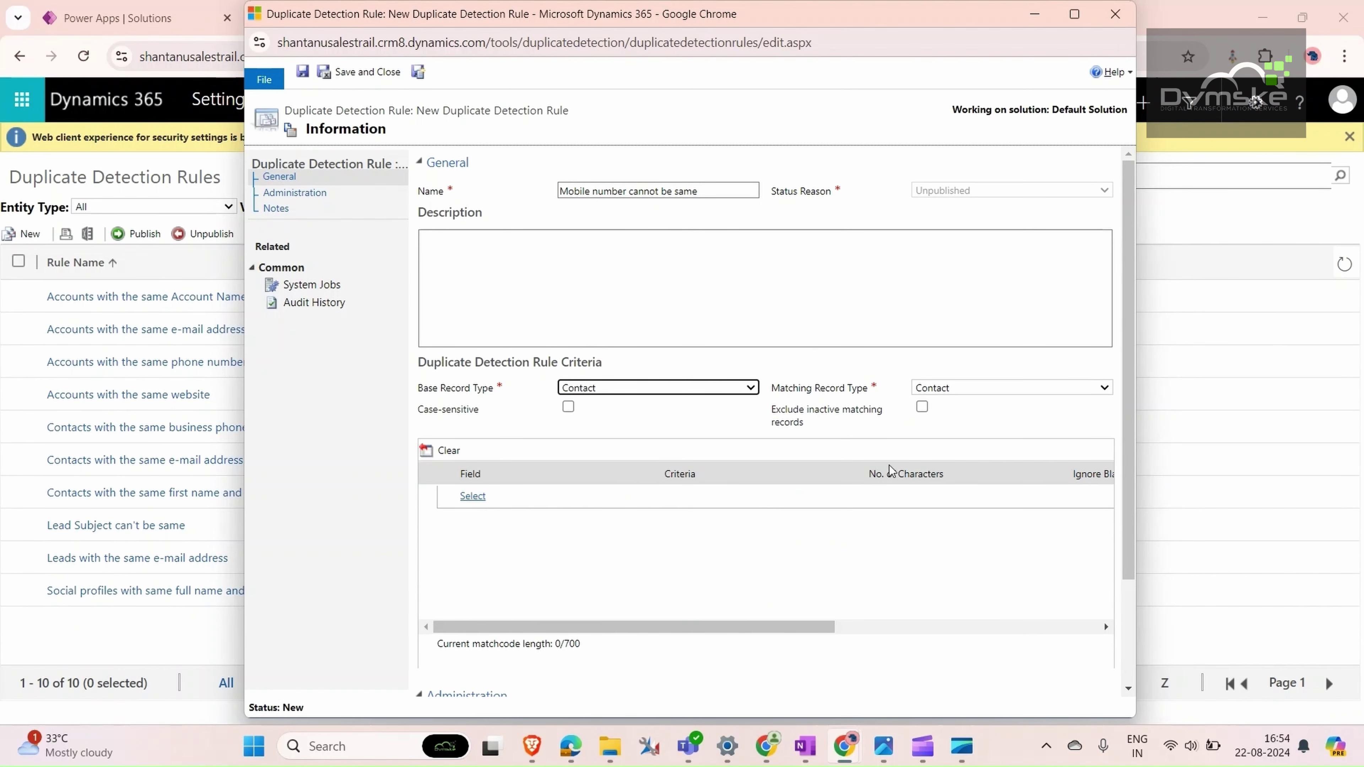
# - Add Mobile Phone with Exact Match as the rule's criterion and save the rule
pyautogui.click(483, 496)
pyautogui.click(490, 497)
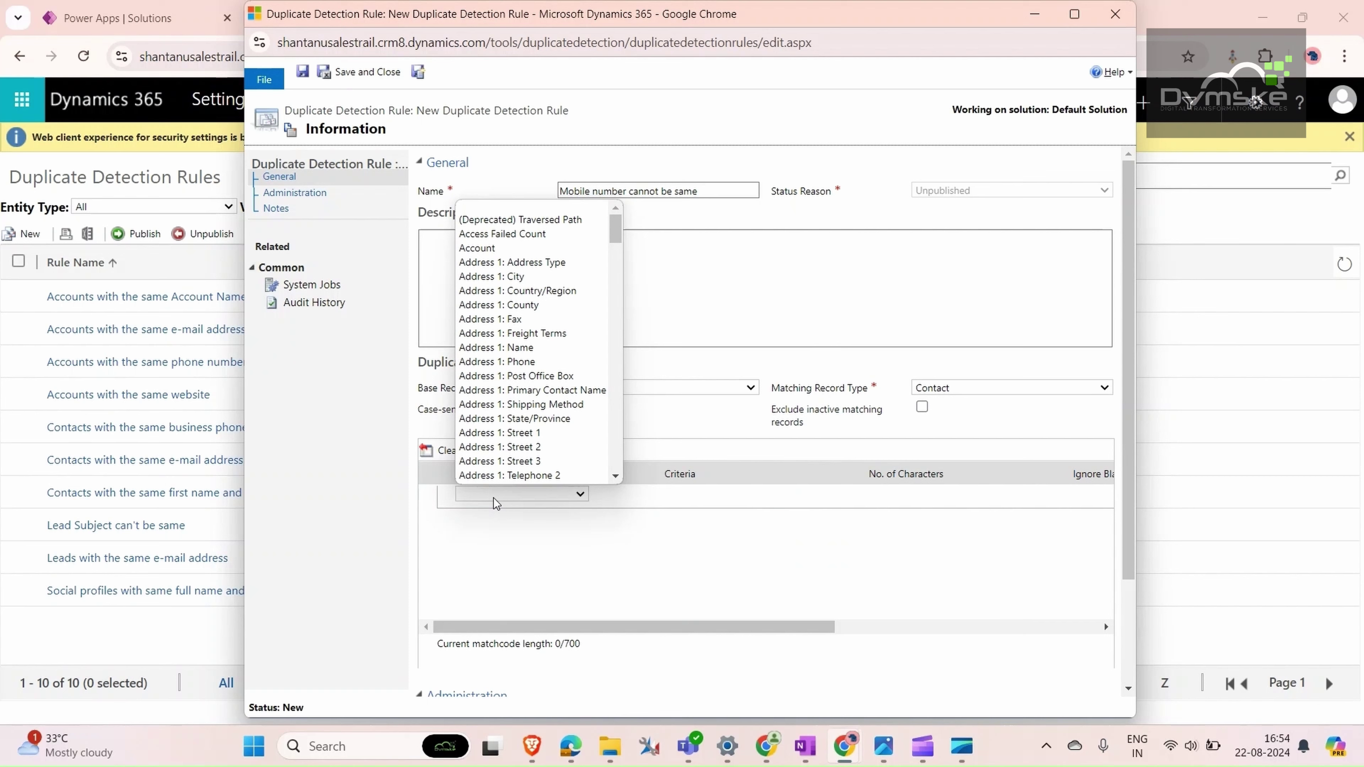
pyautogui.moveTo(613, 235); pyautogui.dragTo(611, 376)
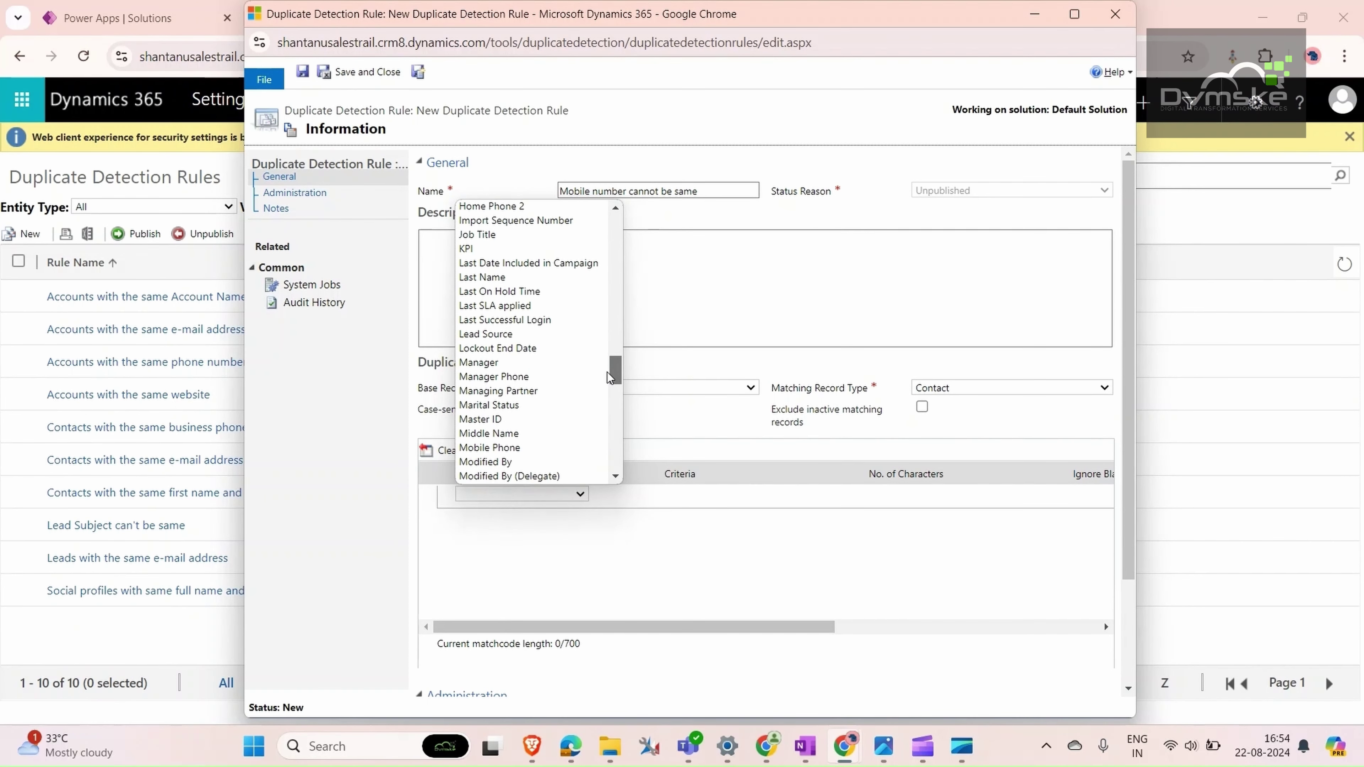
pyautogui.click(537, 448)
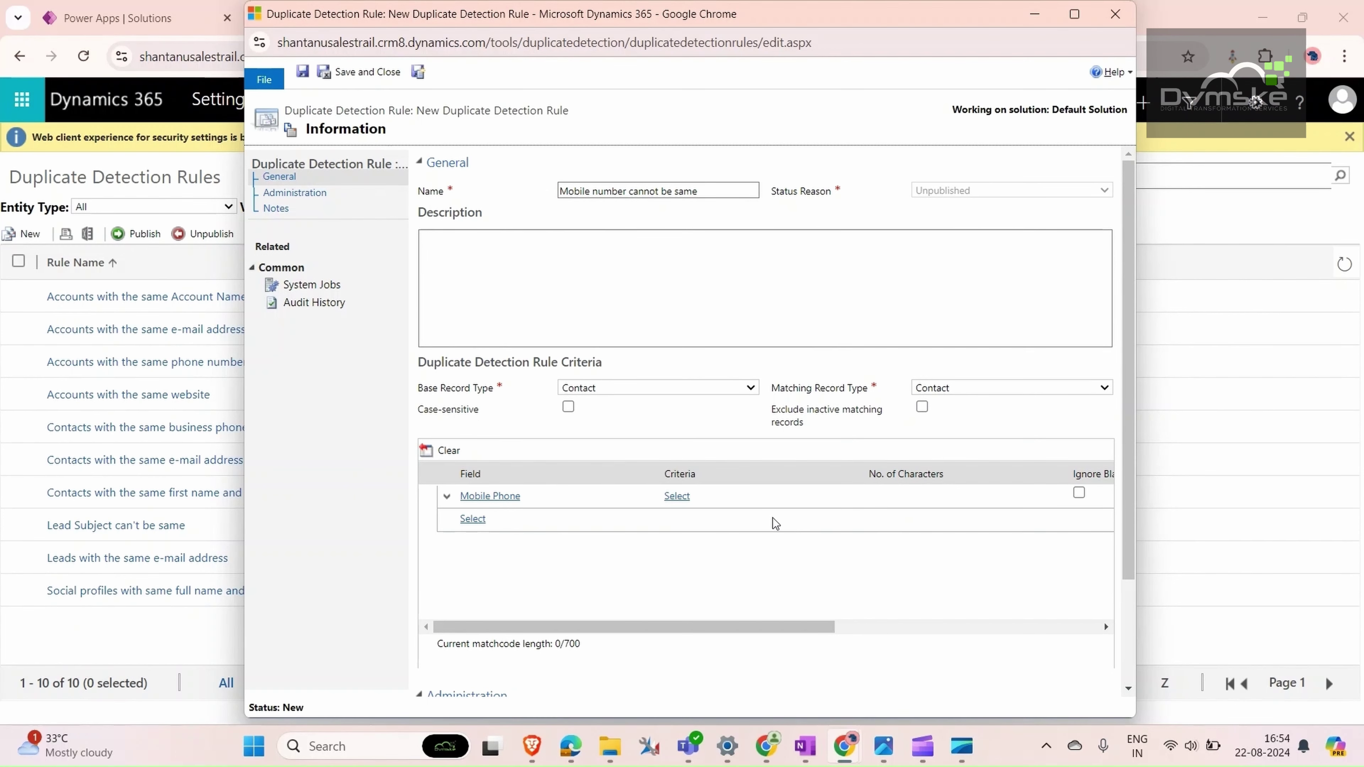
pyautogui.click(675, 495)
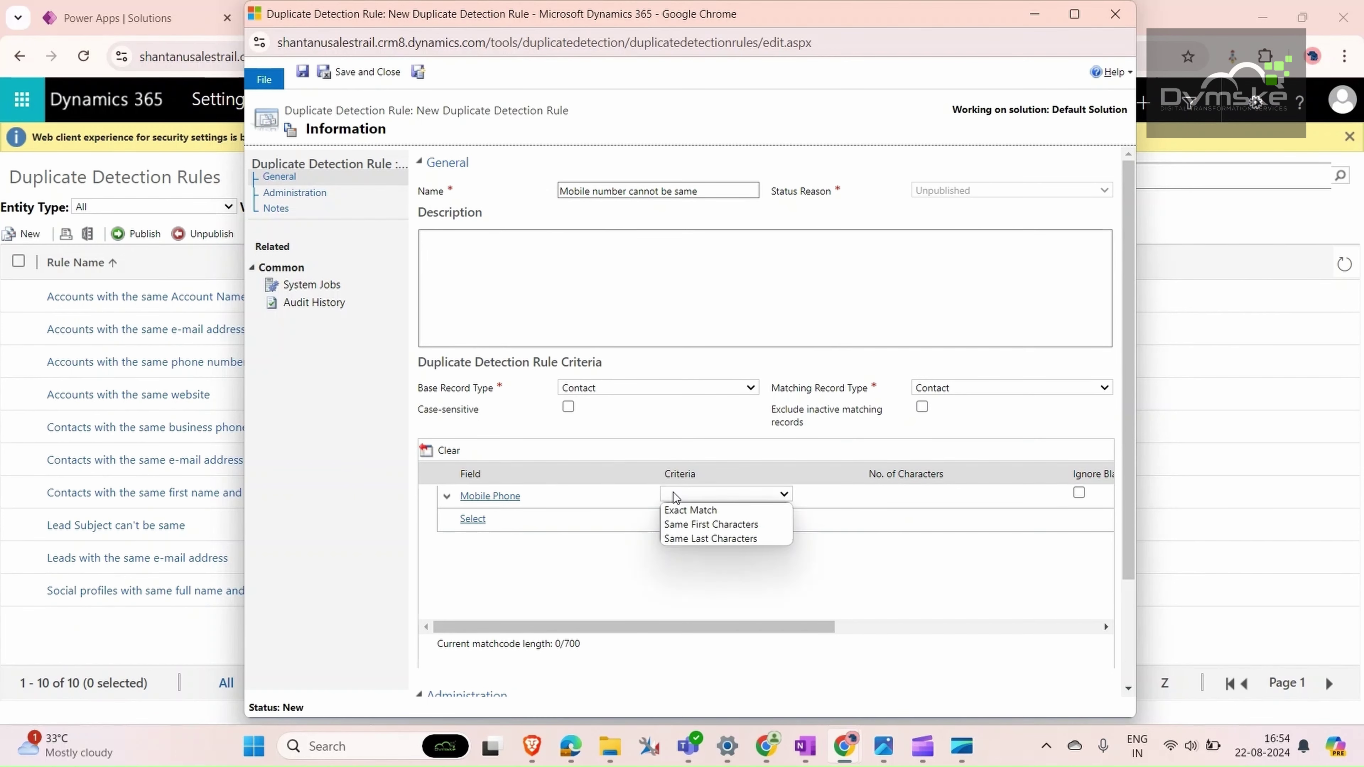
pyautogui.click(708, 511)
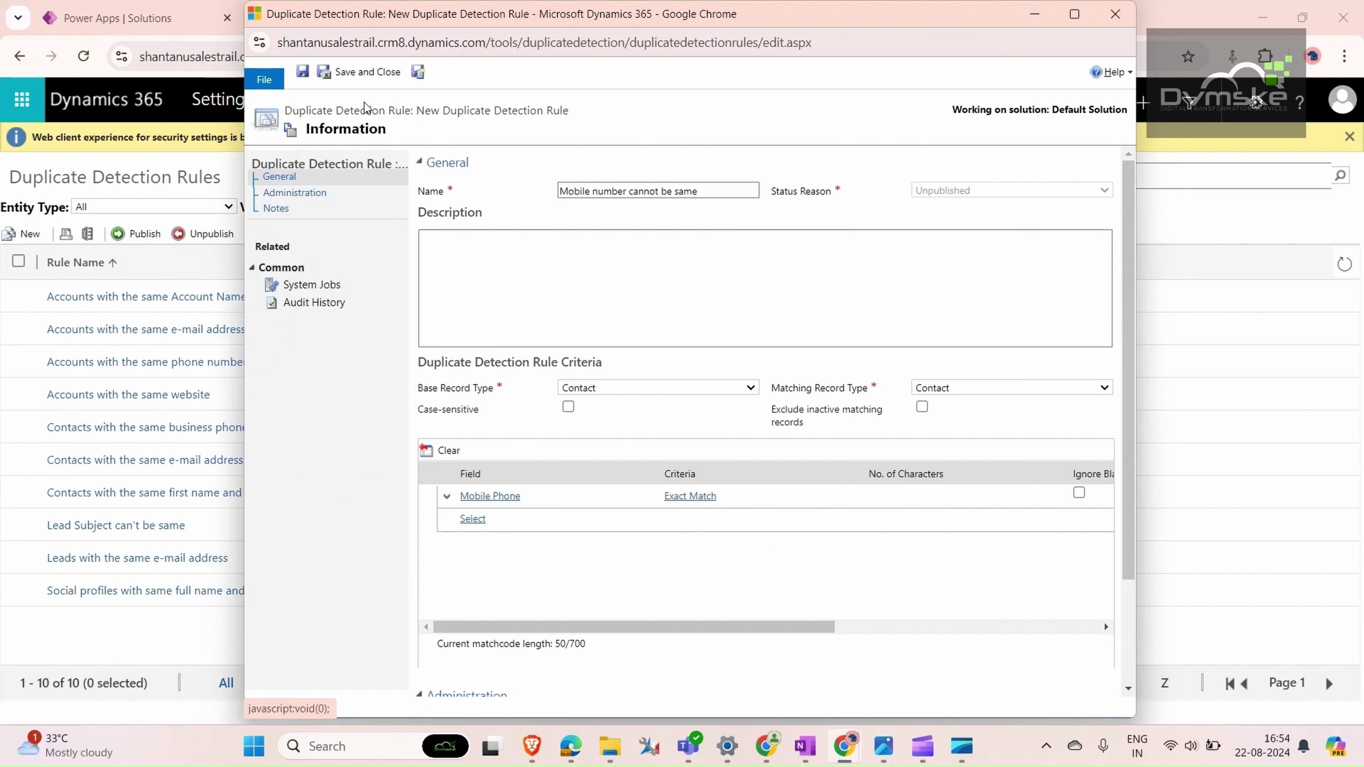
pyautogui.click(365, 71)
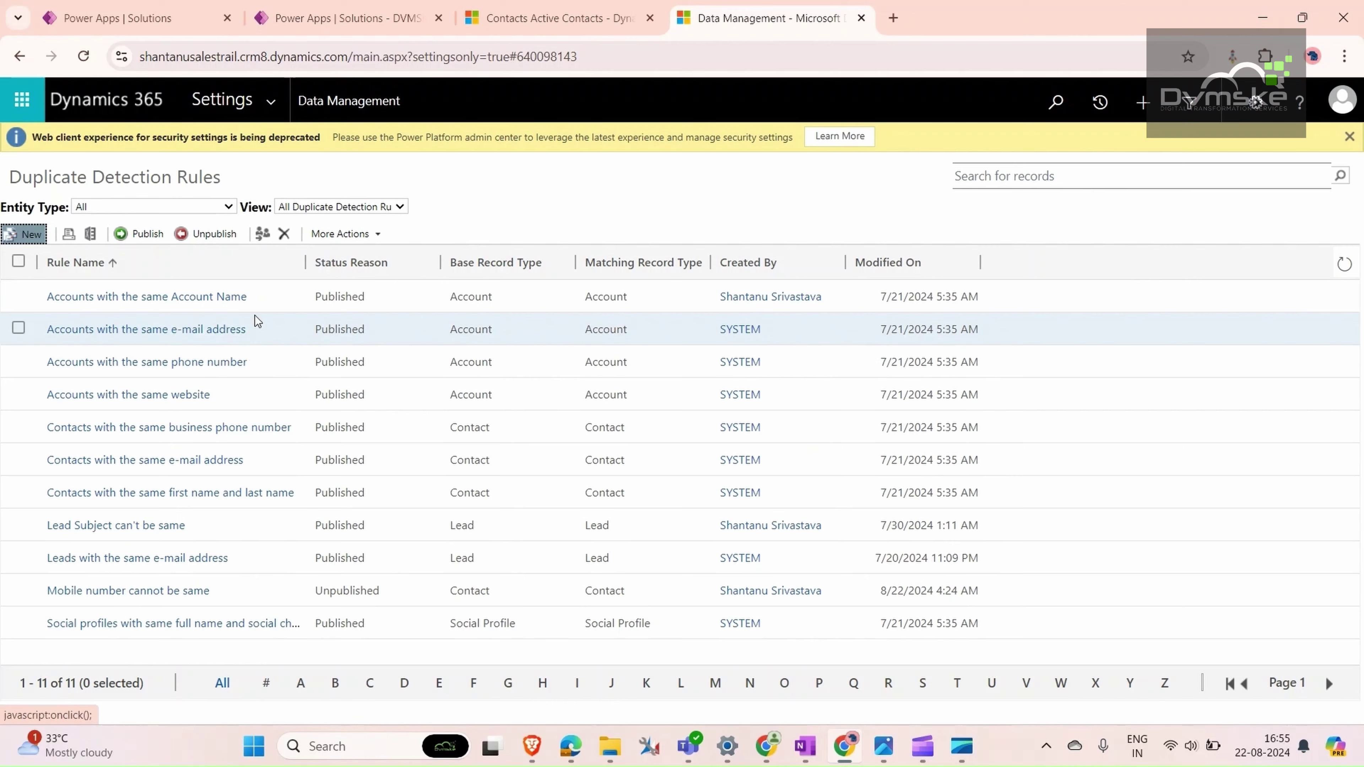
# - Publish the 'Mobile number cannot be same' rule and switch back to the Sales Hub contact
pyautogui.click(18, 589)
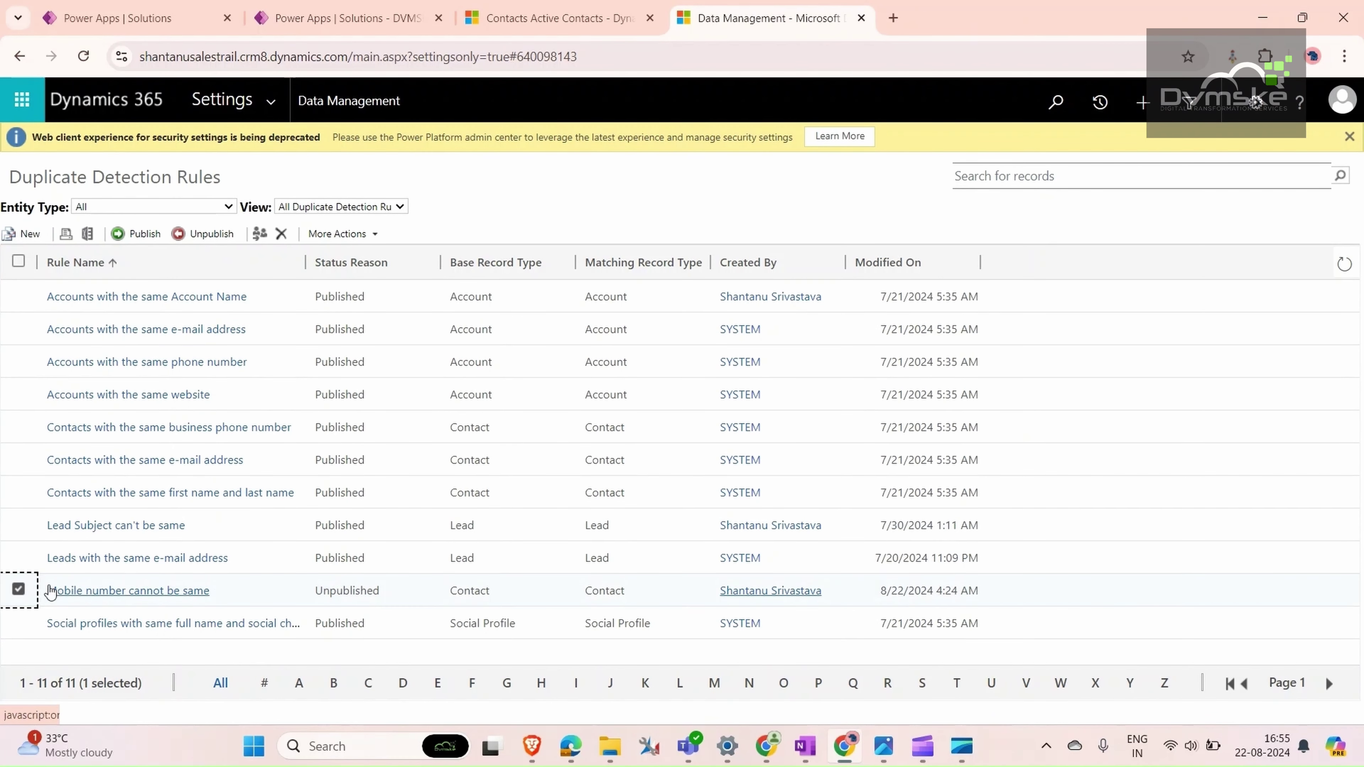
pyautogui.click(138, 233)
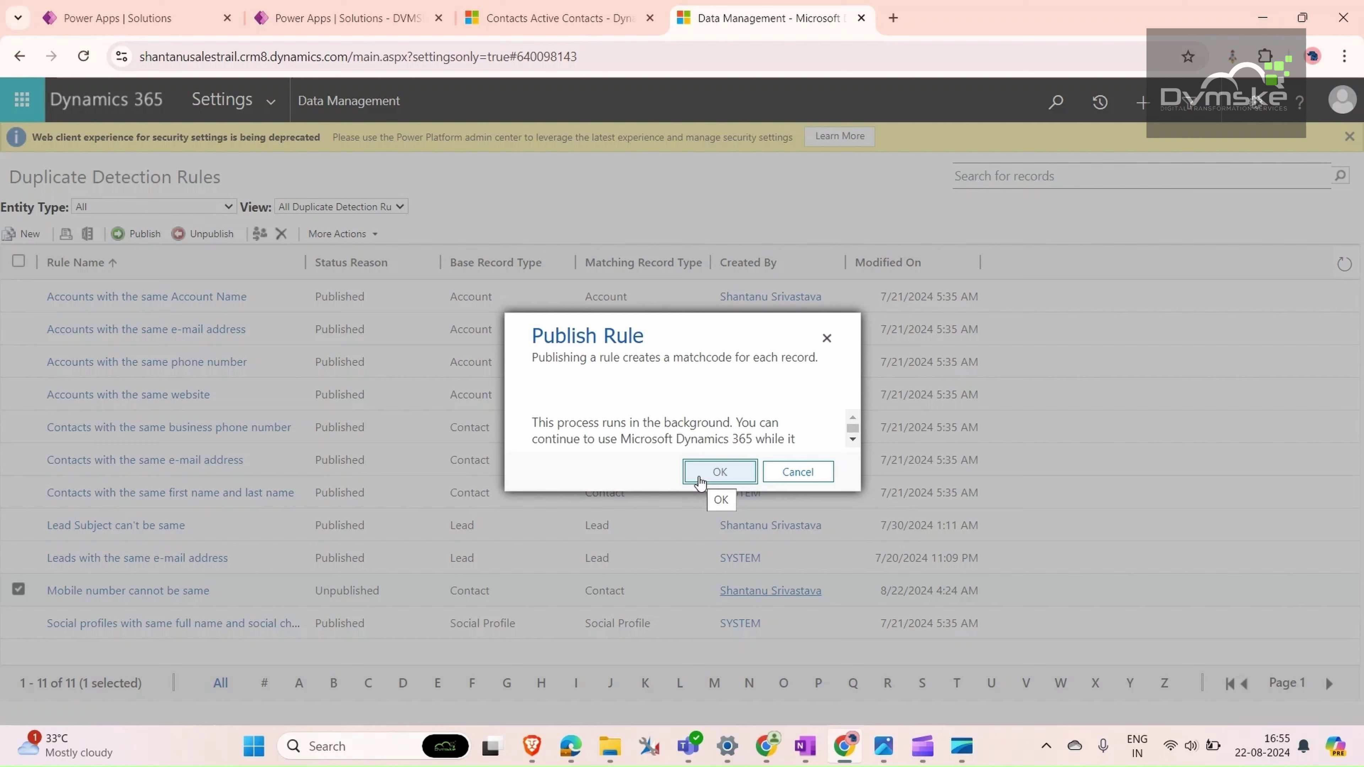
pyautogui.click(700, 482)
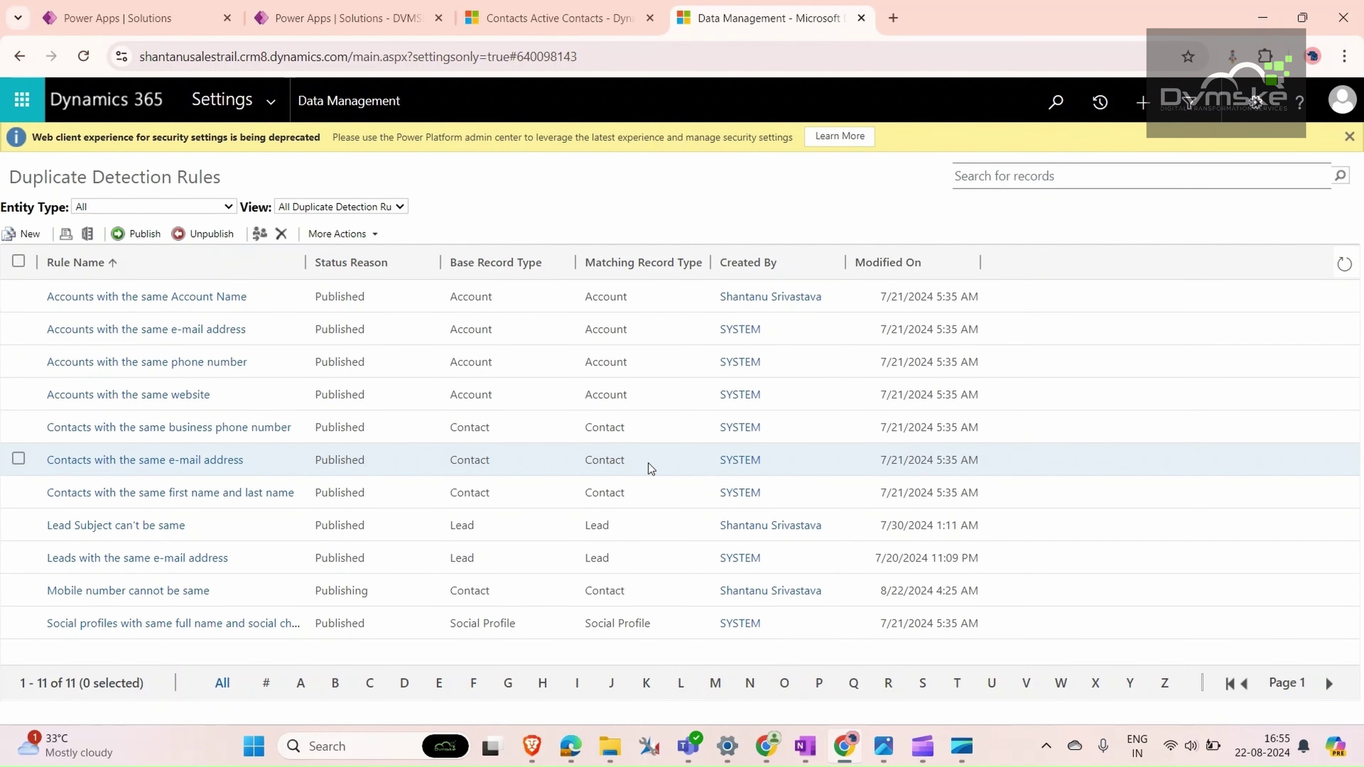
pyautogui.hotkey('ctrl', 'shift', 'Tab')
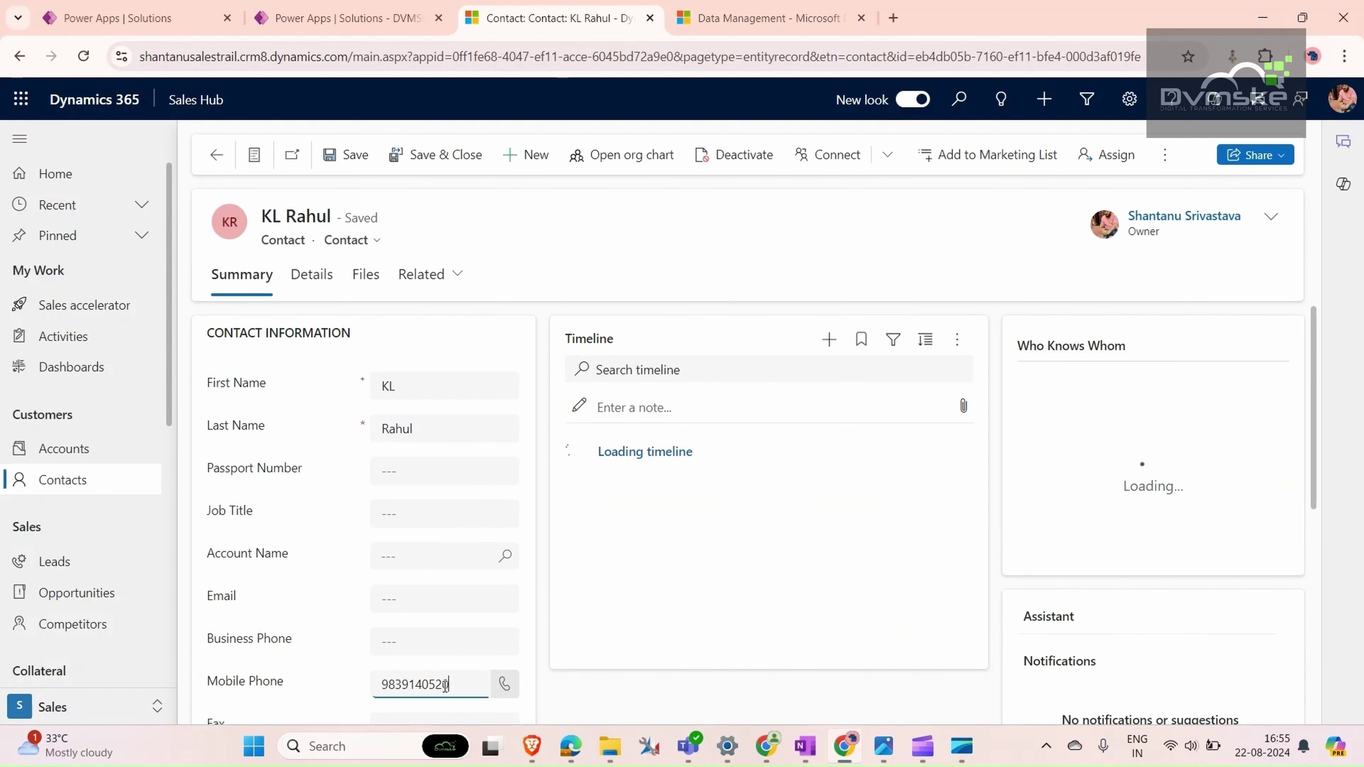
# - Change the contact's mobile number's last digit to 1, save it, and return to the list
pyautogui.press('BackSpace')
pyautogui.write('1')
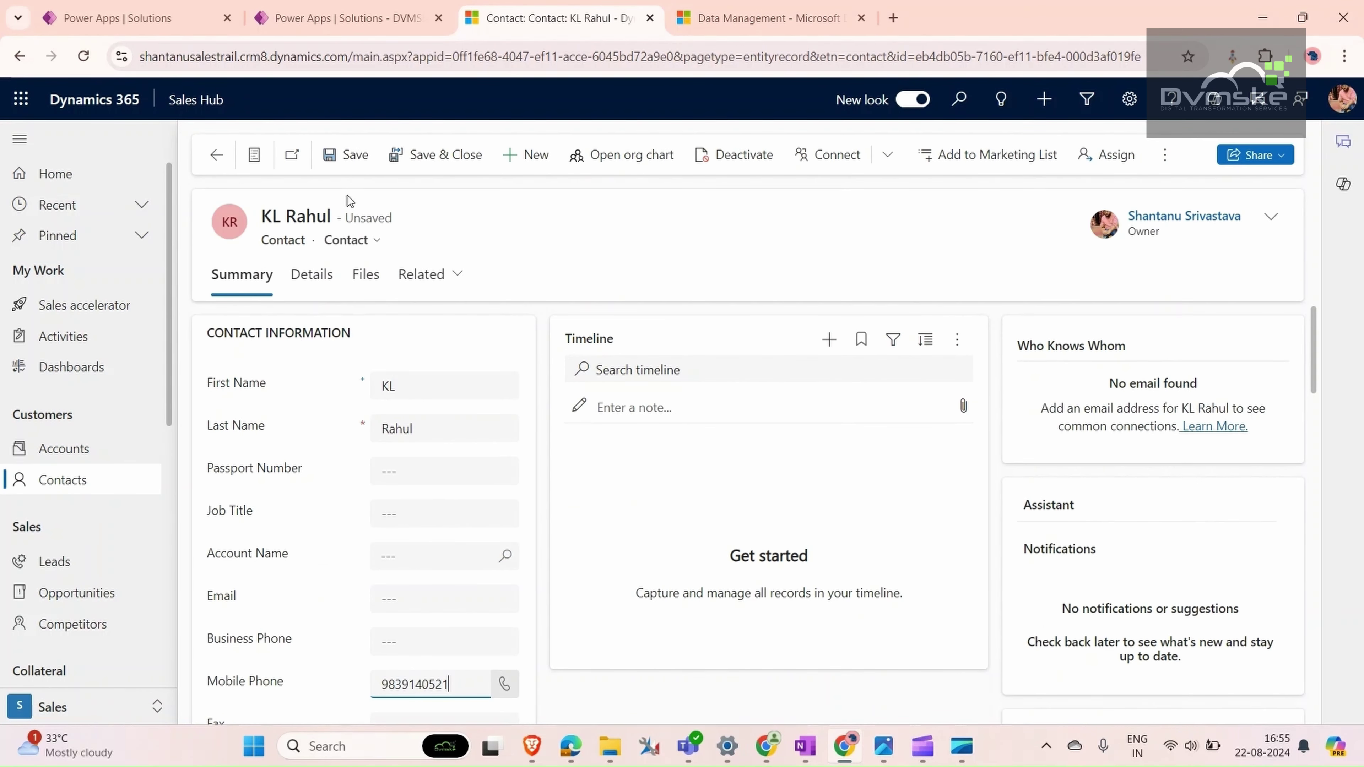
pyautogui.click(336, 157)
pyautogui.doubleClick(446, 683)
pyautogui.hotkey('ctrl', 'c')
pyautogui.click(197, 162)
pyautogui.click(217, 156)
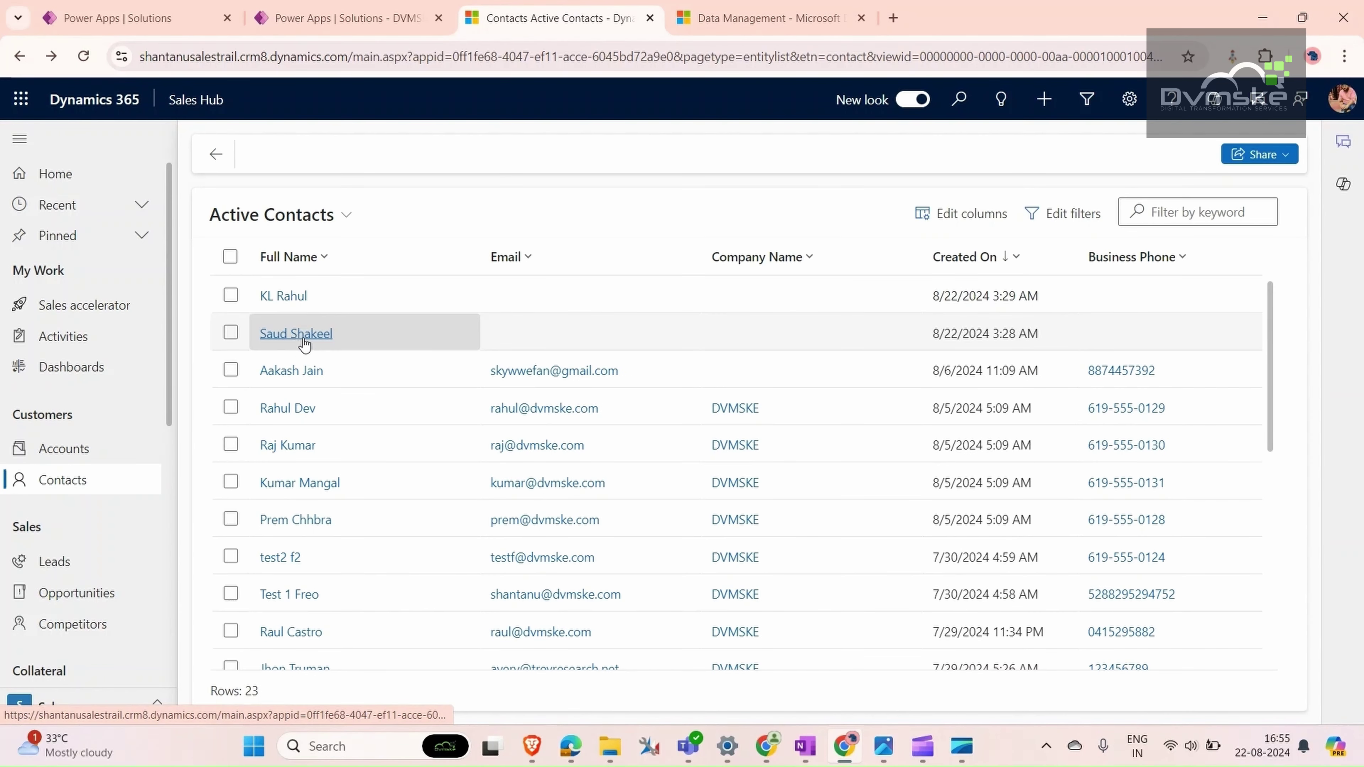
# - Paste the matching number into the second contact's Mobile Phone and save despite the duplicate warning
pyautogui.click(296, 334)
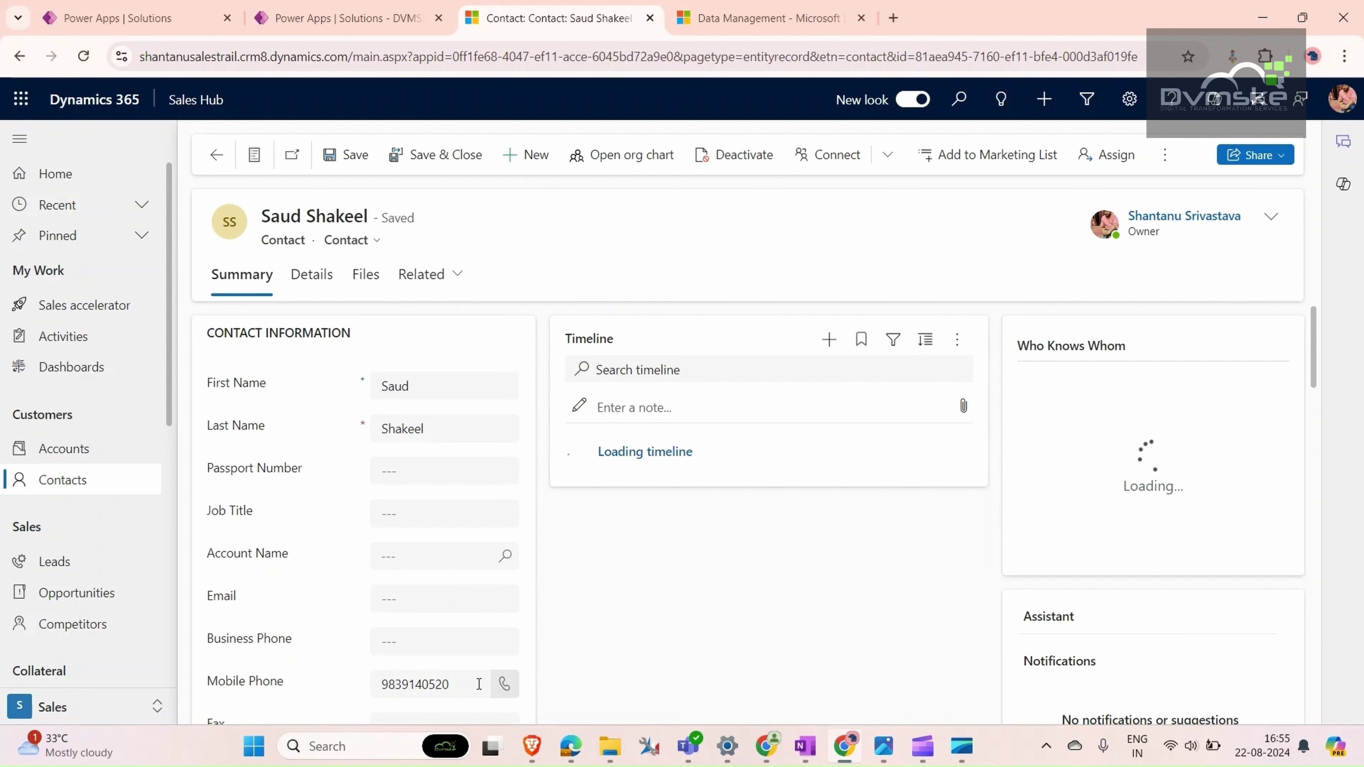
pyautogui.doubleClick(480, 684)
pyautogui.hotkey('ctrl', 'v')
pyautogui.click(333, 161)
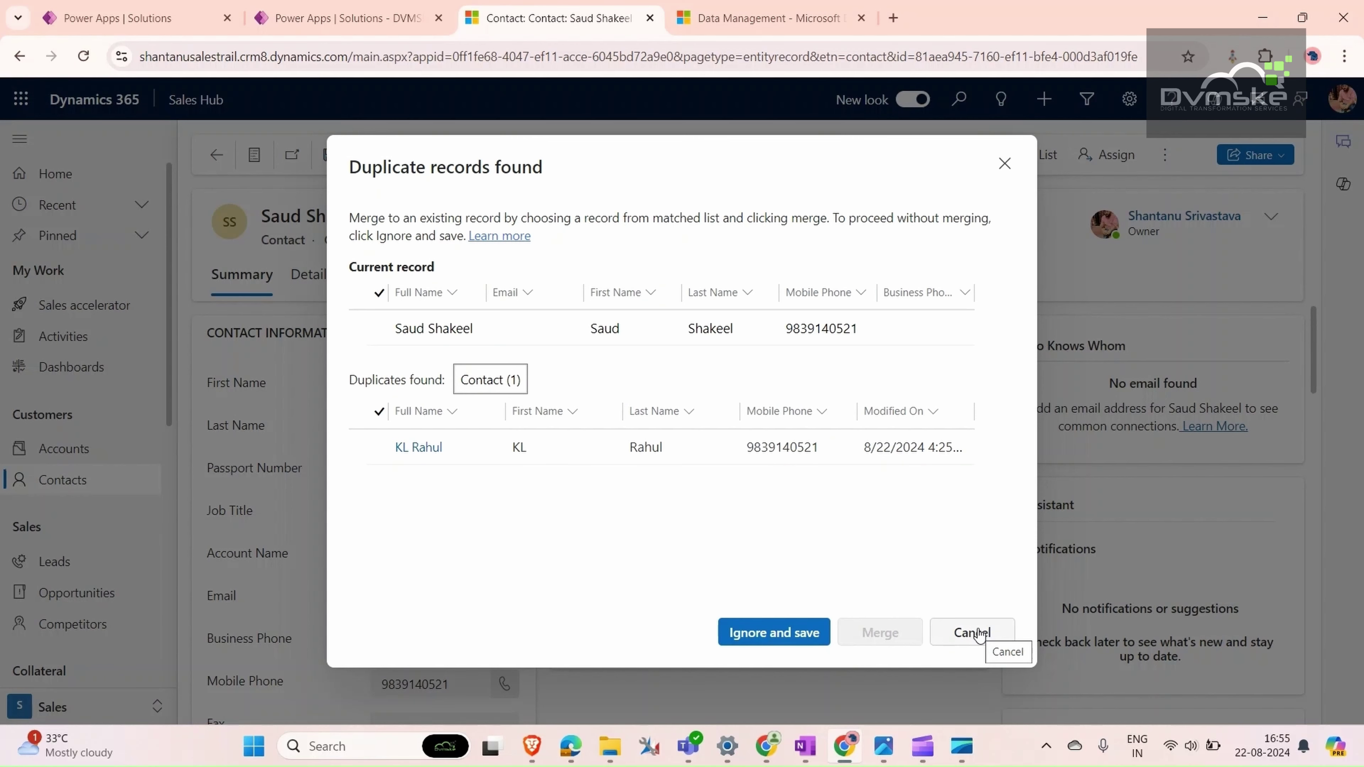
pyautogui.click(812, 639)
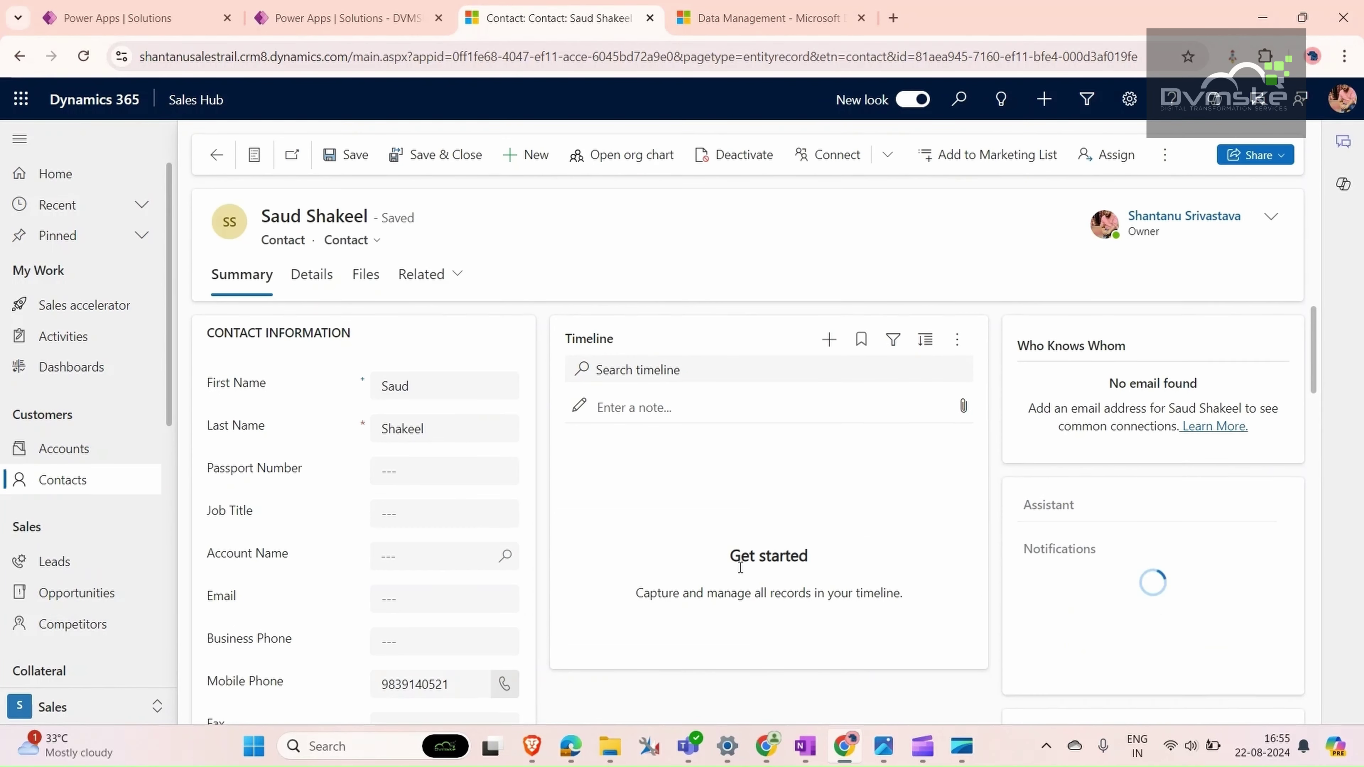
# - Enter a passport number on the newest contact and save it, ignoring the duplicate warning
pyautogui.click(216, 155)
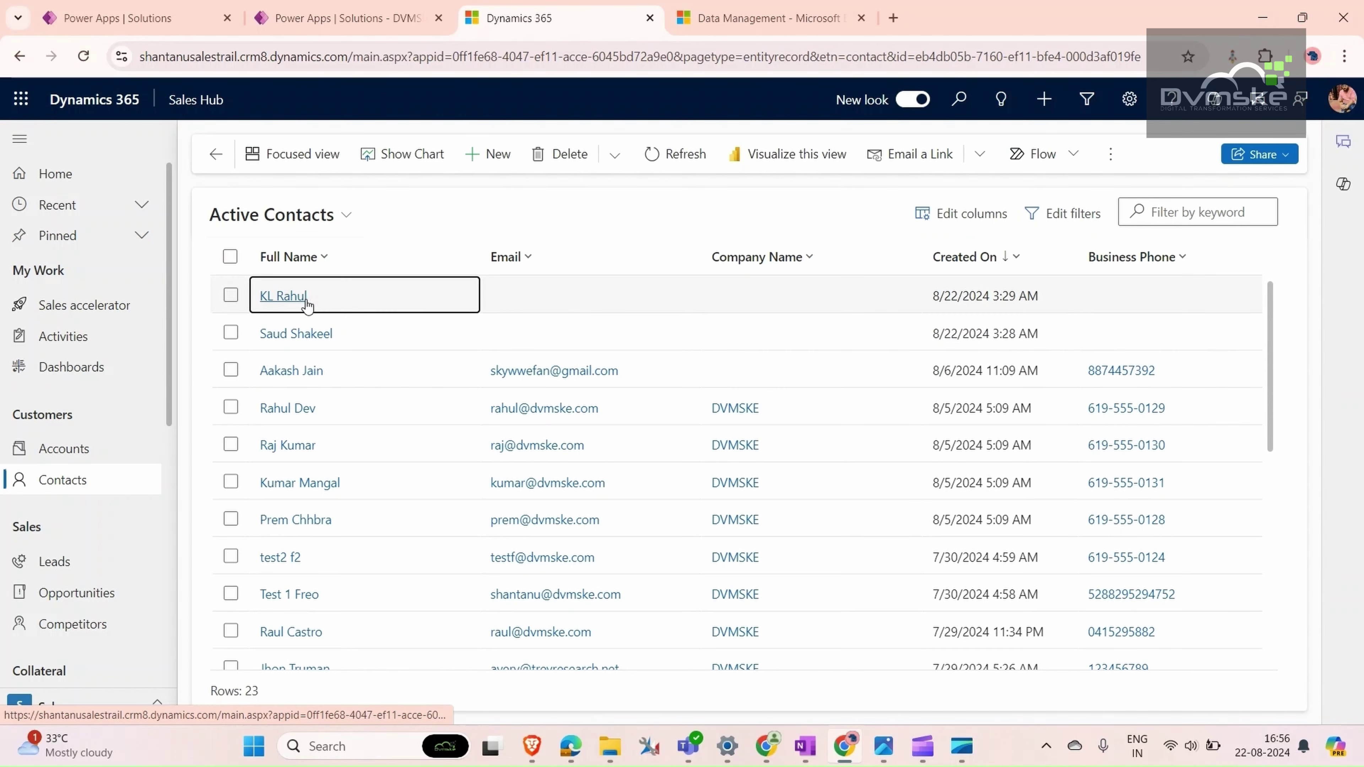
pyautogui.click(285, 295)
pyautogui.click(400, 470)
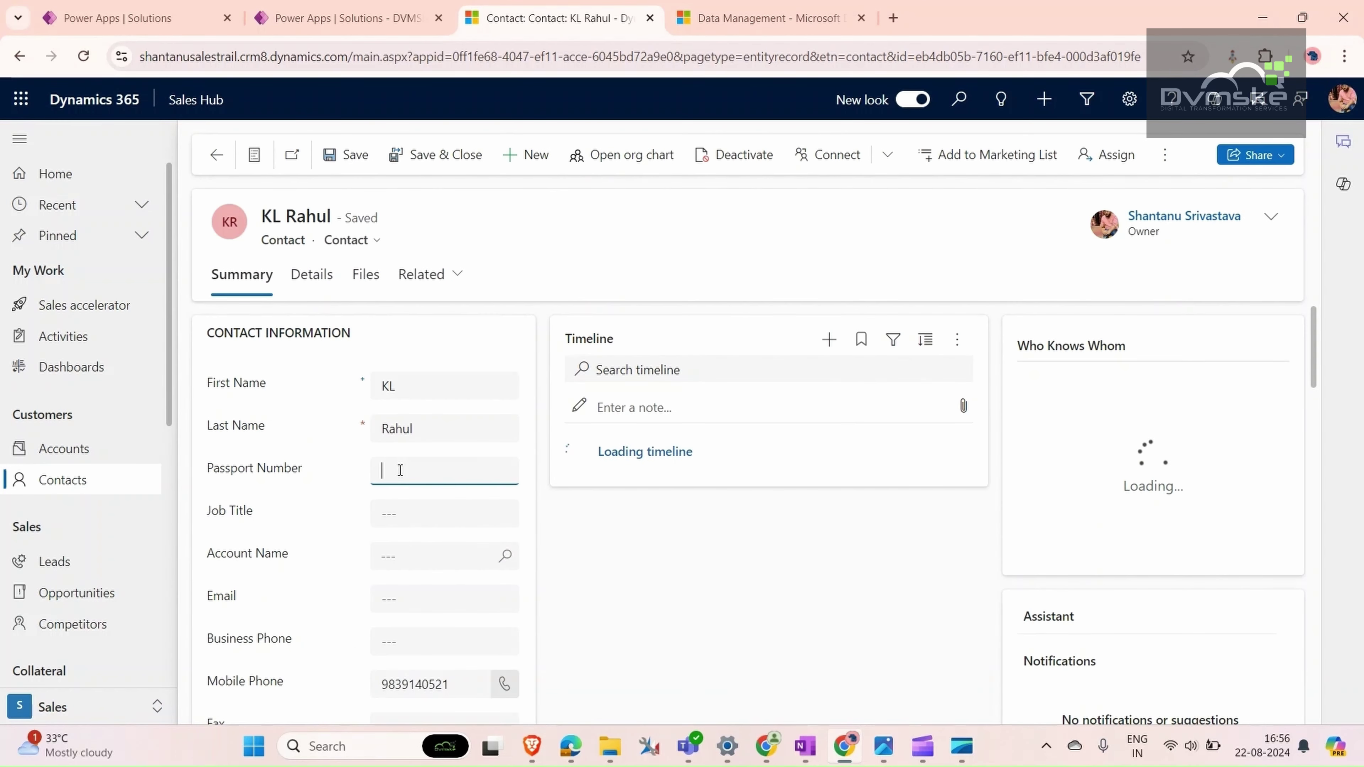
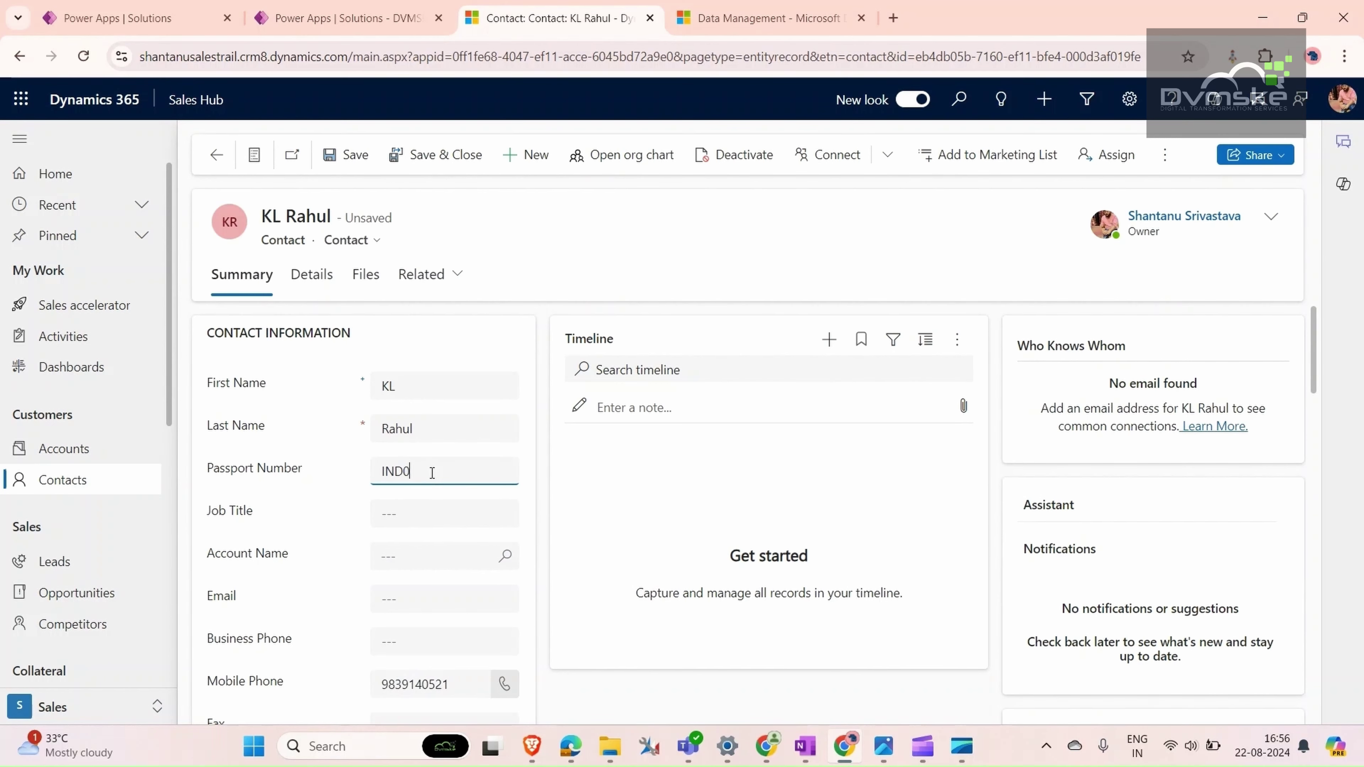
pyautogui.moveTo(473, 466); pyautogui.dragTo(217, 474)
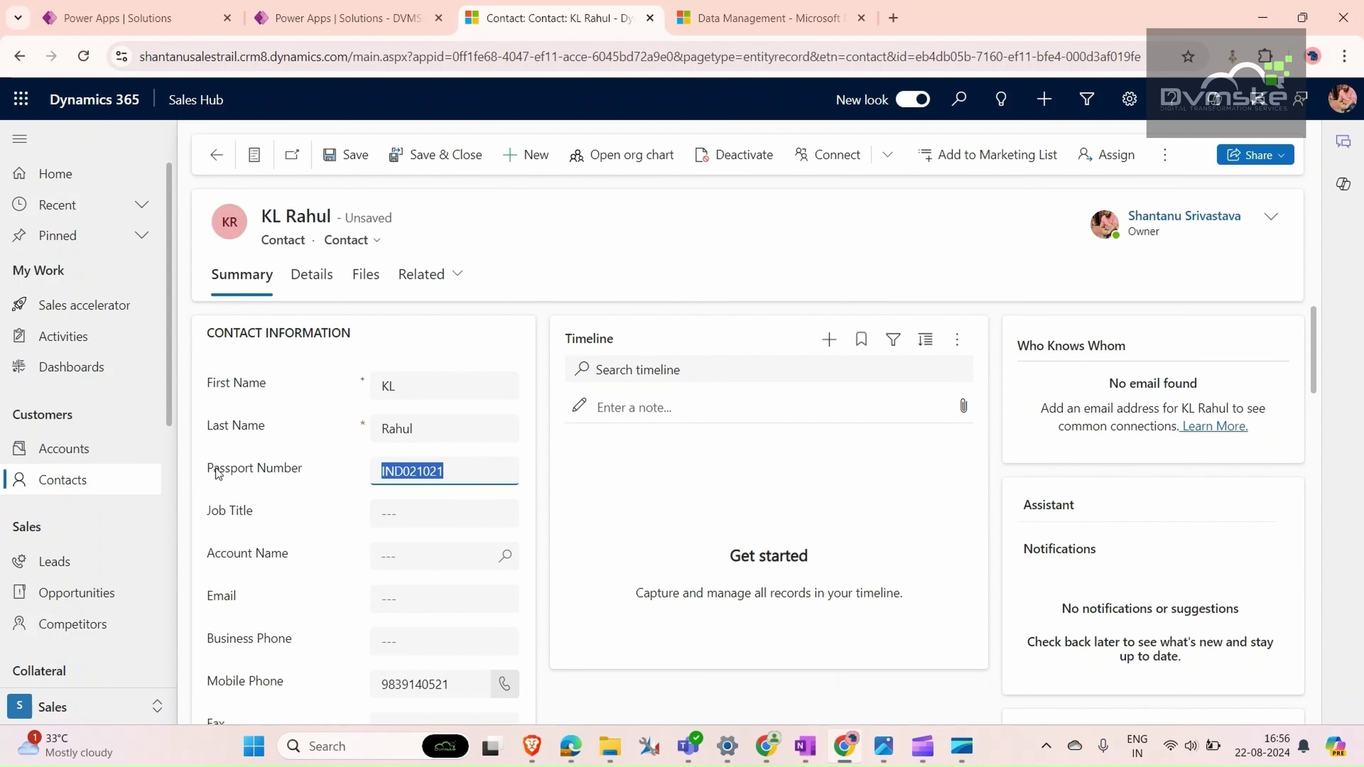
pyautogui.click(325, 156)
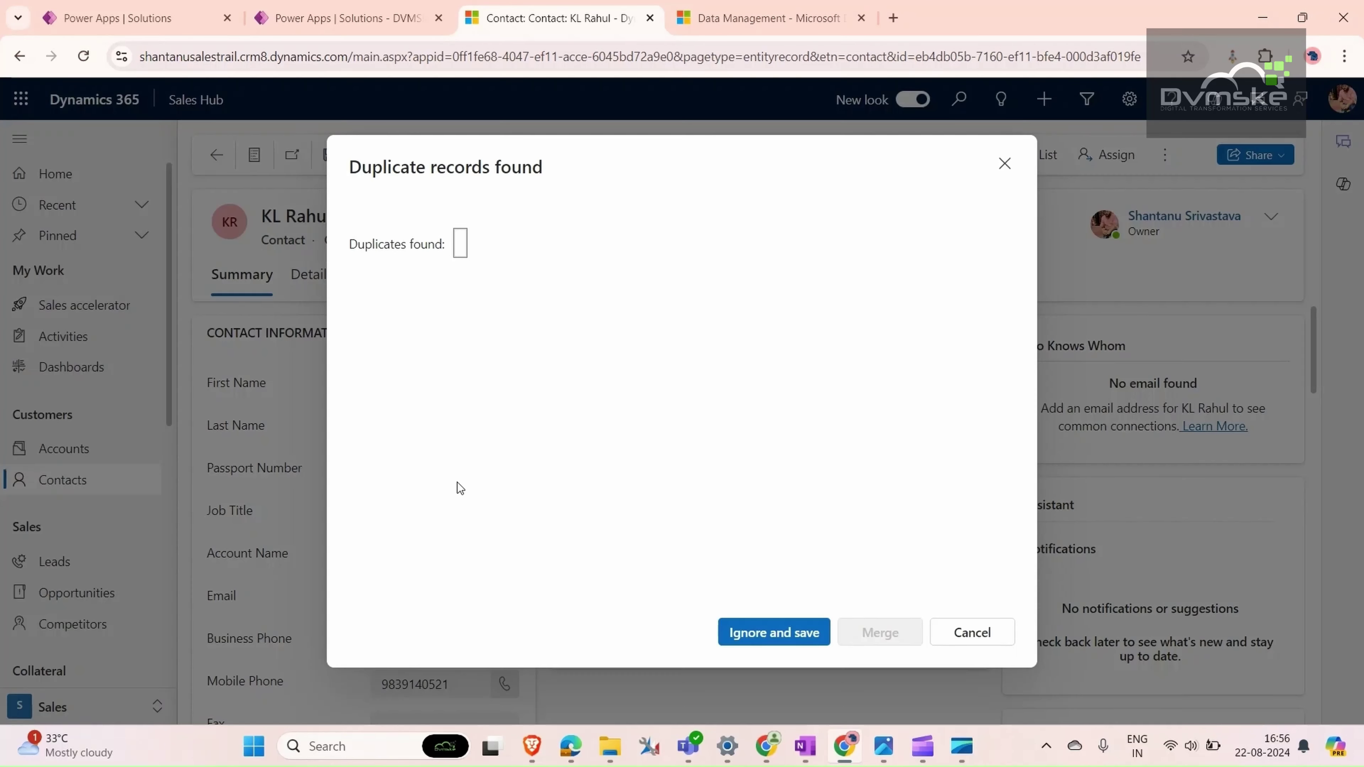
pyautogui.click(774, 636)
# - Enter the same passport number on another existing contact and save it
pyautogui.click(217, 158)
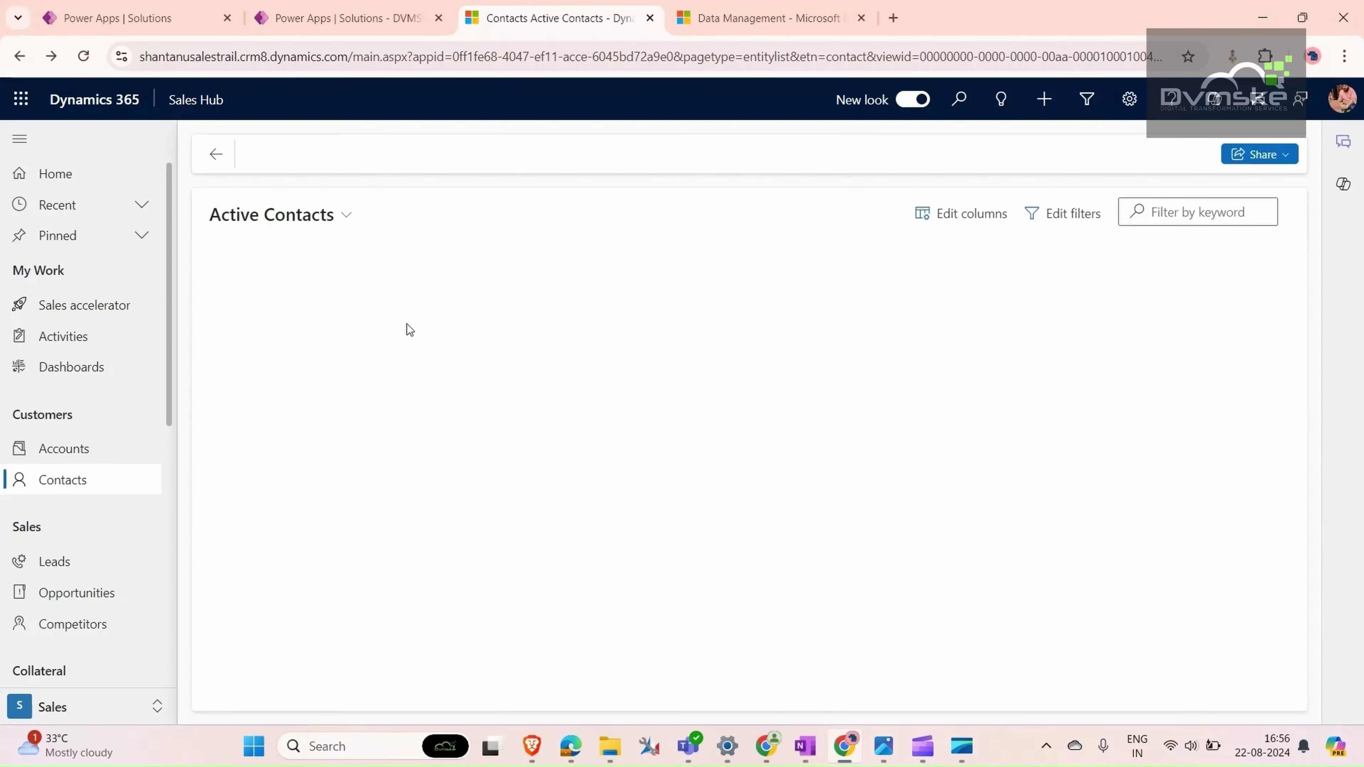
pyautogui.click(304, 410)
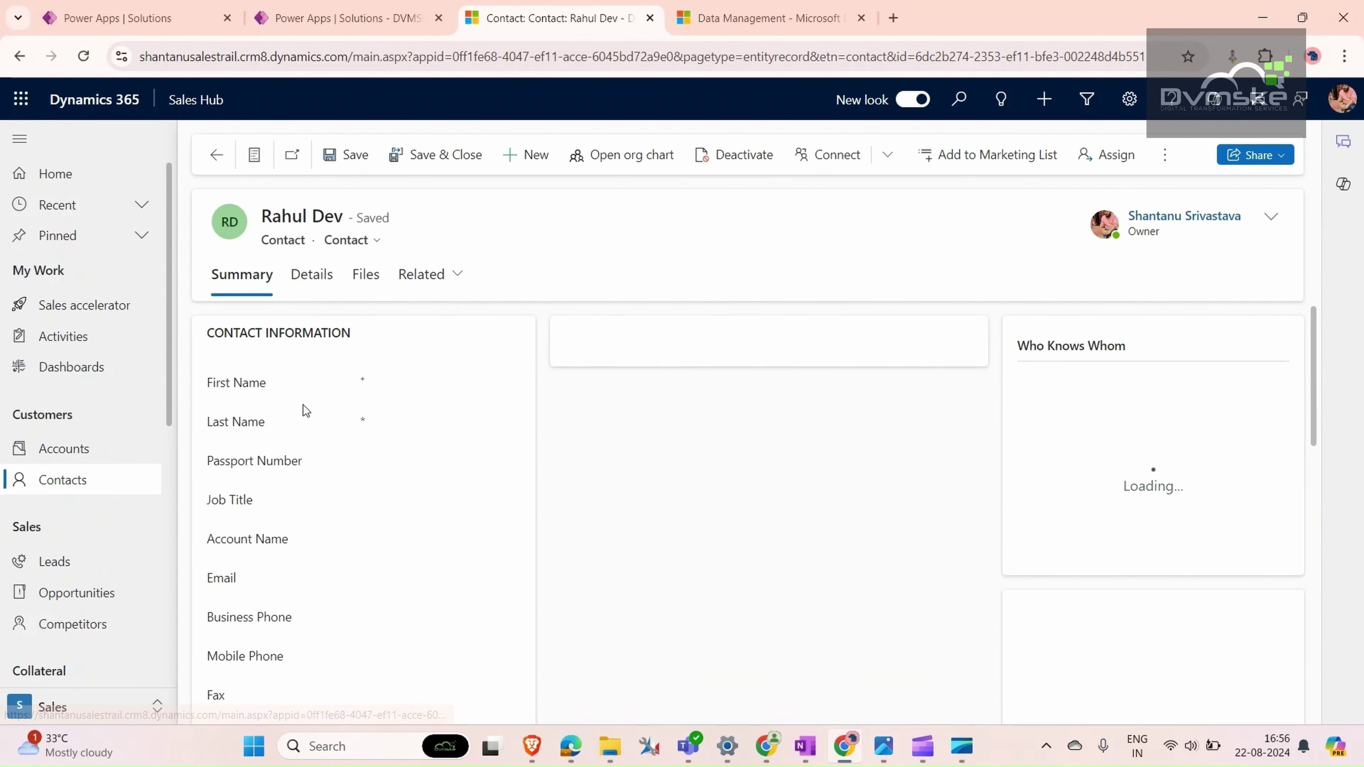
pyautogui.click(419, 474)
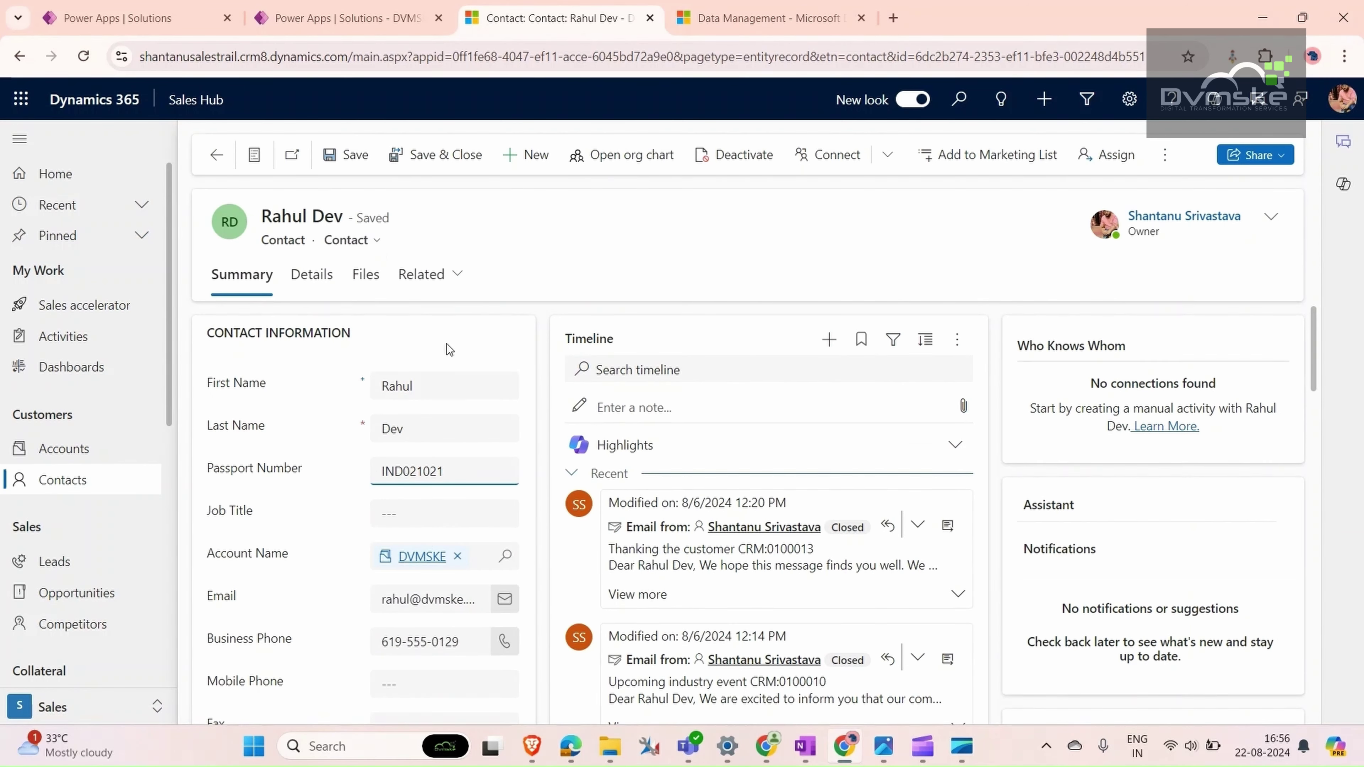
pyautogui.click(355, 161)
# - Create a Contact key 'Passport number can't be same' on the Passport Number column and save it
pyautogui.click(346, 16)
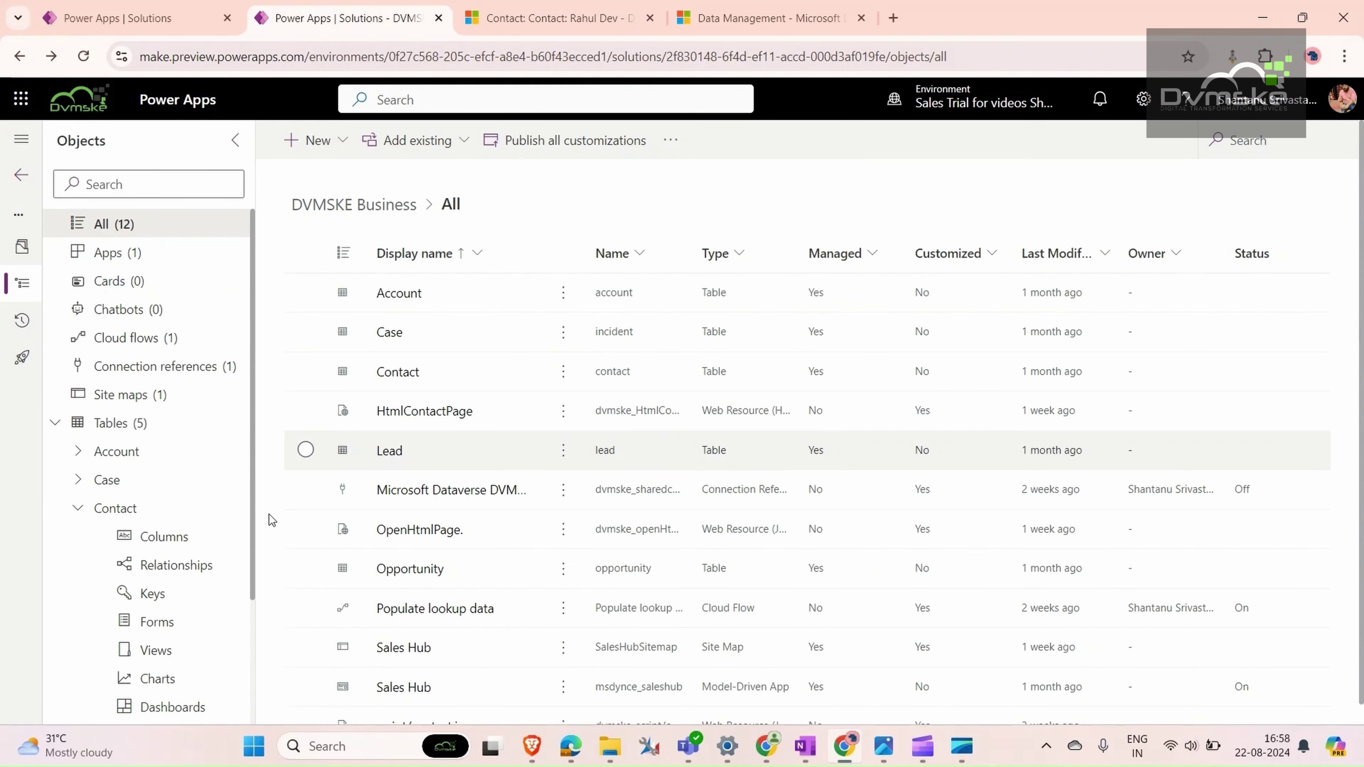
pyautogui.scroll(-2, 124, 483)
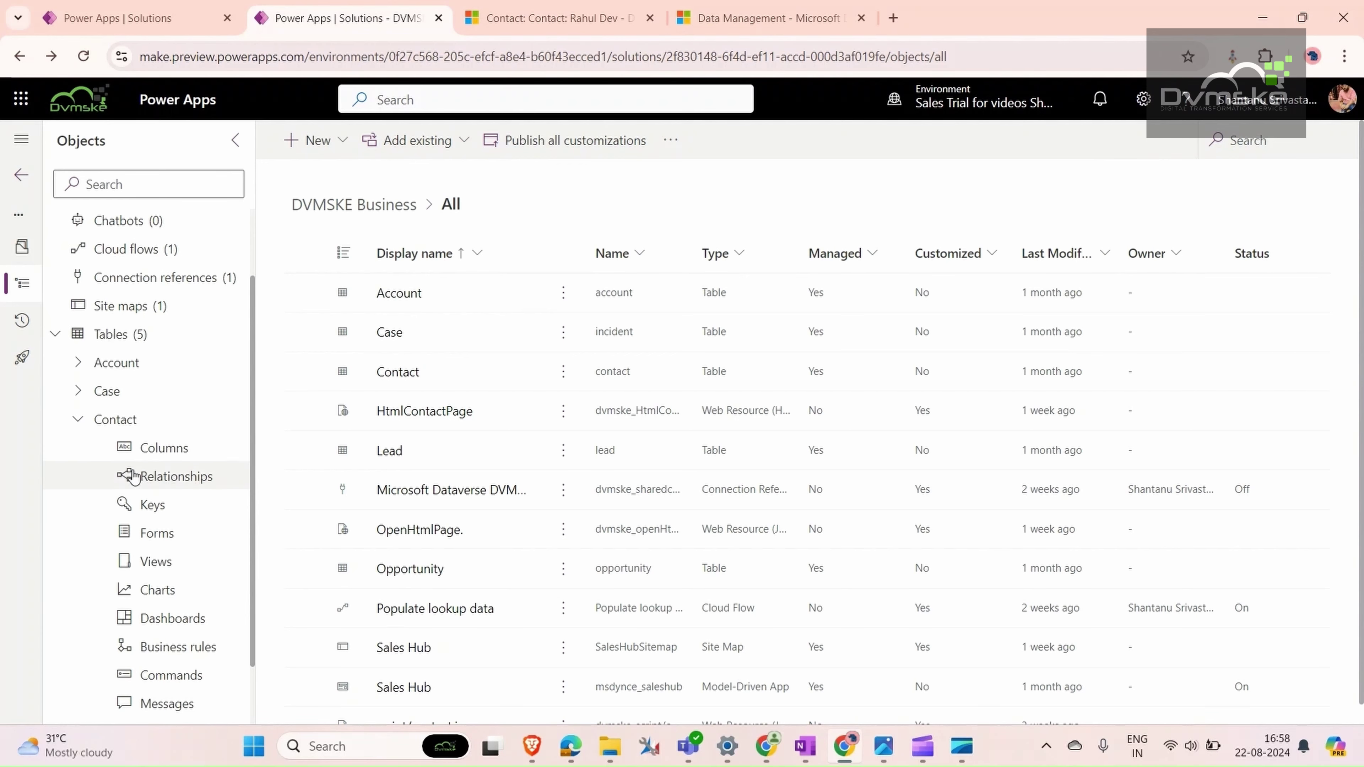
pyautogui.click(145, 505)
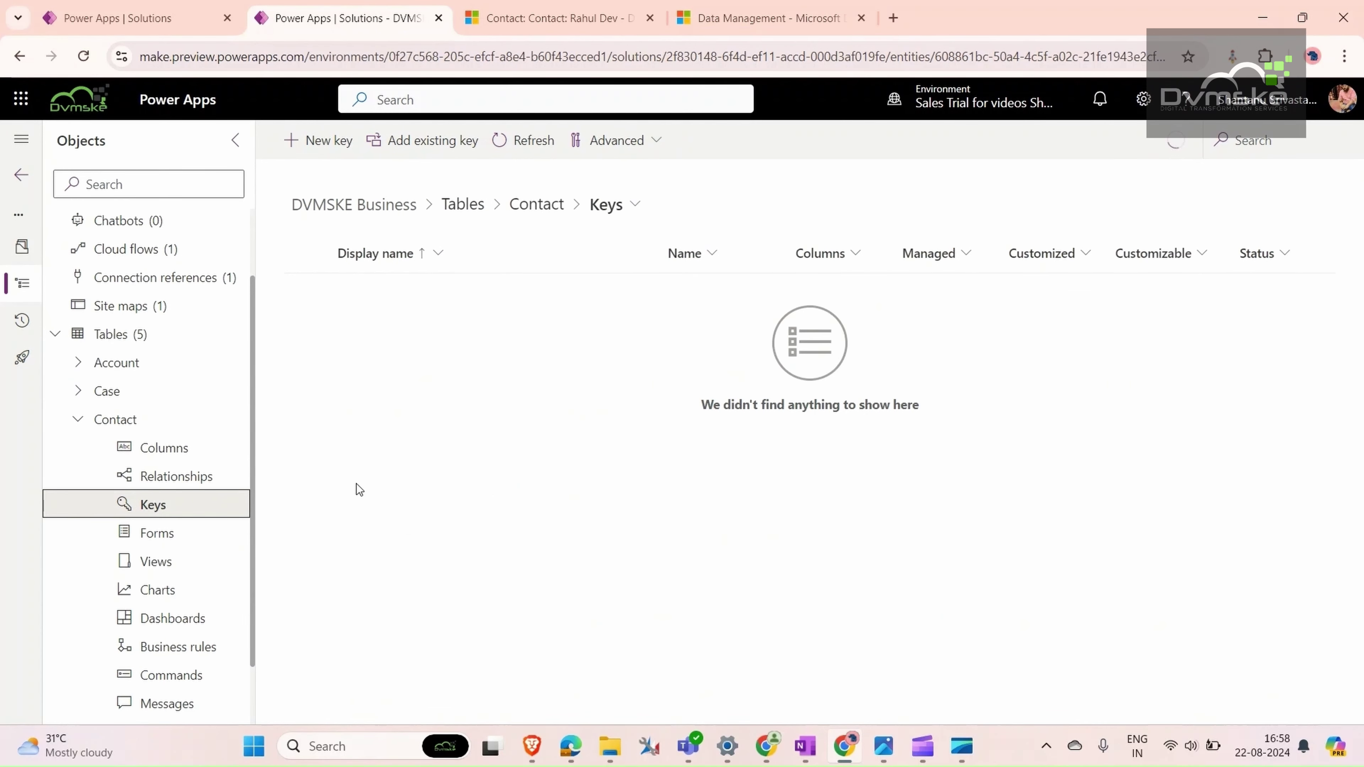
pyautogui.click(322, 141)
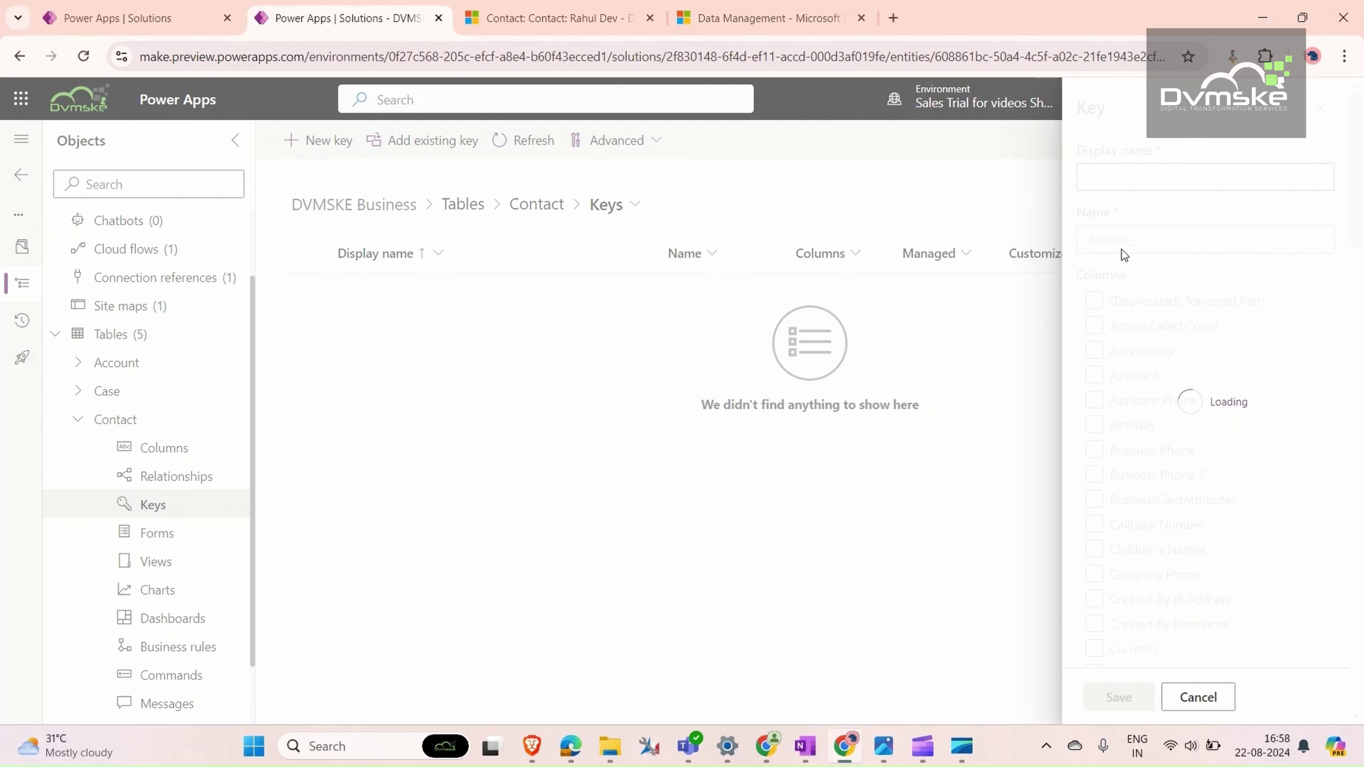
pyautogui.write('Pa')
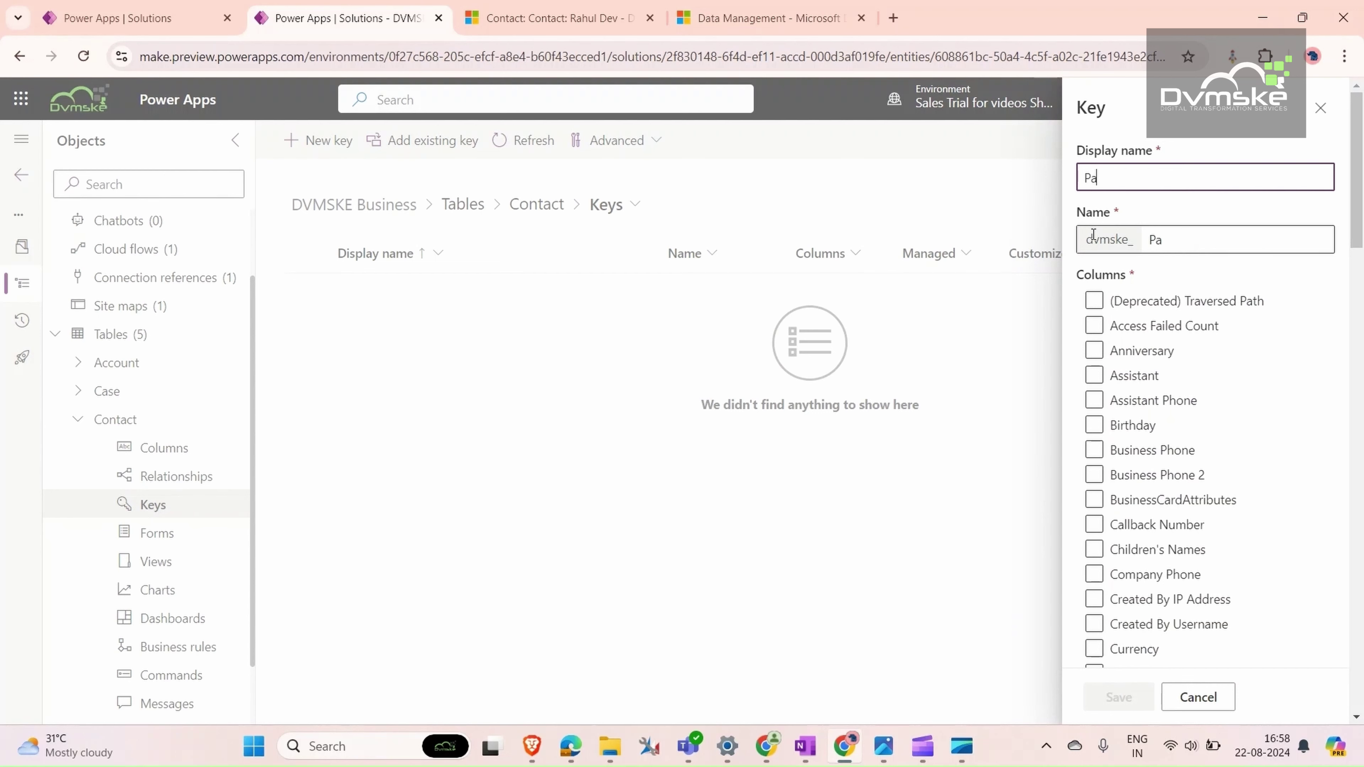
pyautogui.write('ssport number')
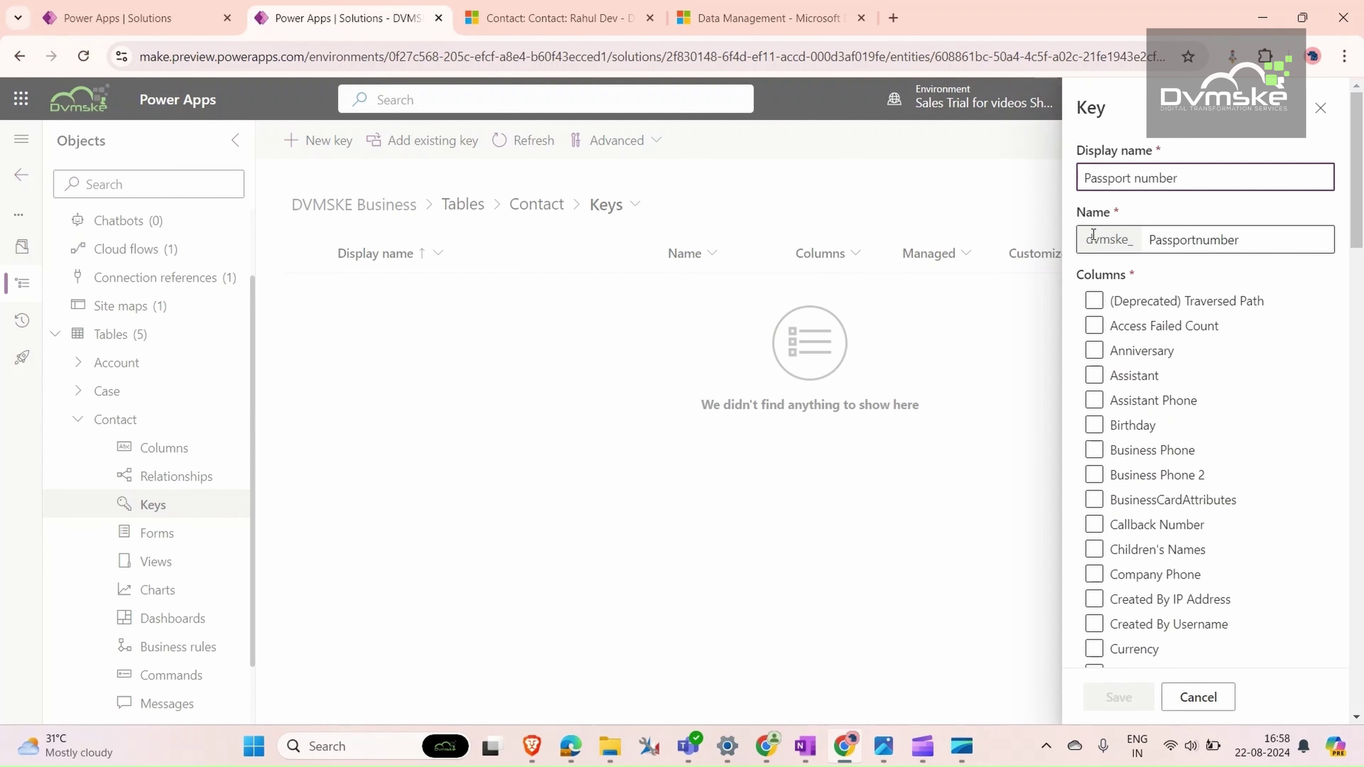
pyautogui.write(" can't be same")
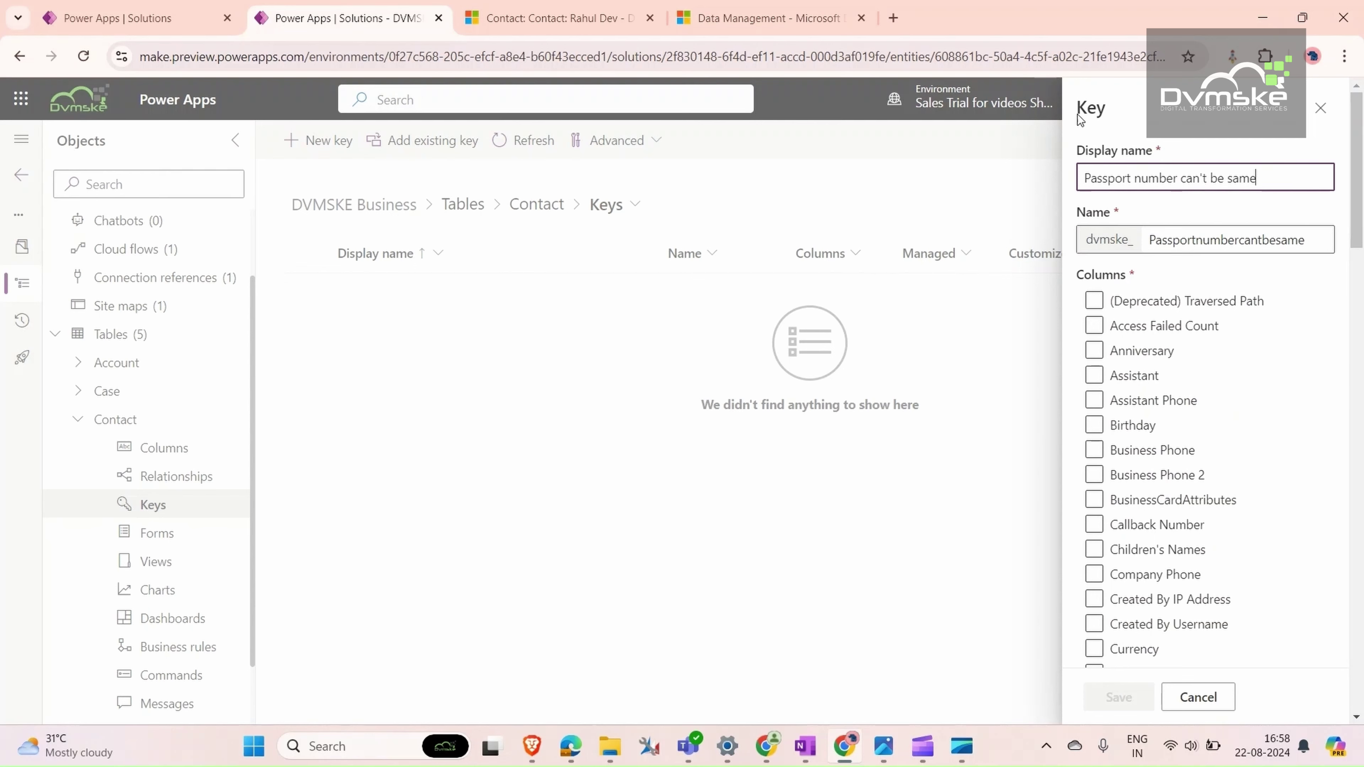
pyautogui.moveTo(1358, 218); pyautogui.dragTo(1362, 494)
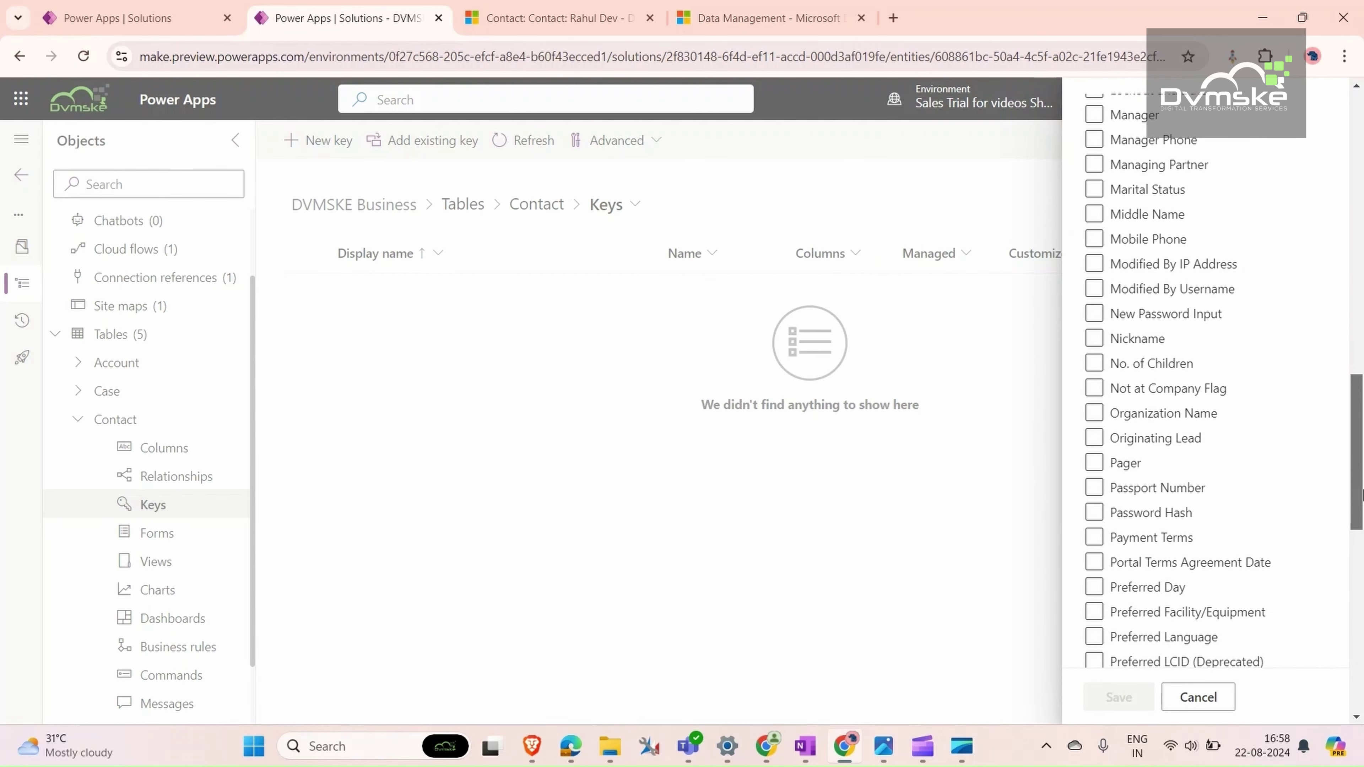
pyautogui.click(1093, 487)
pyautogui.click(1118, 698)
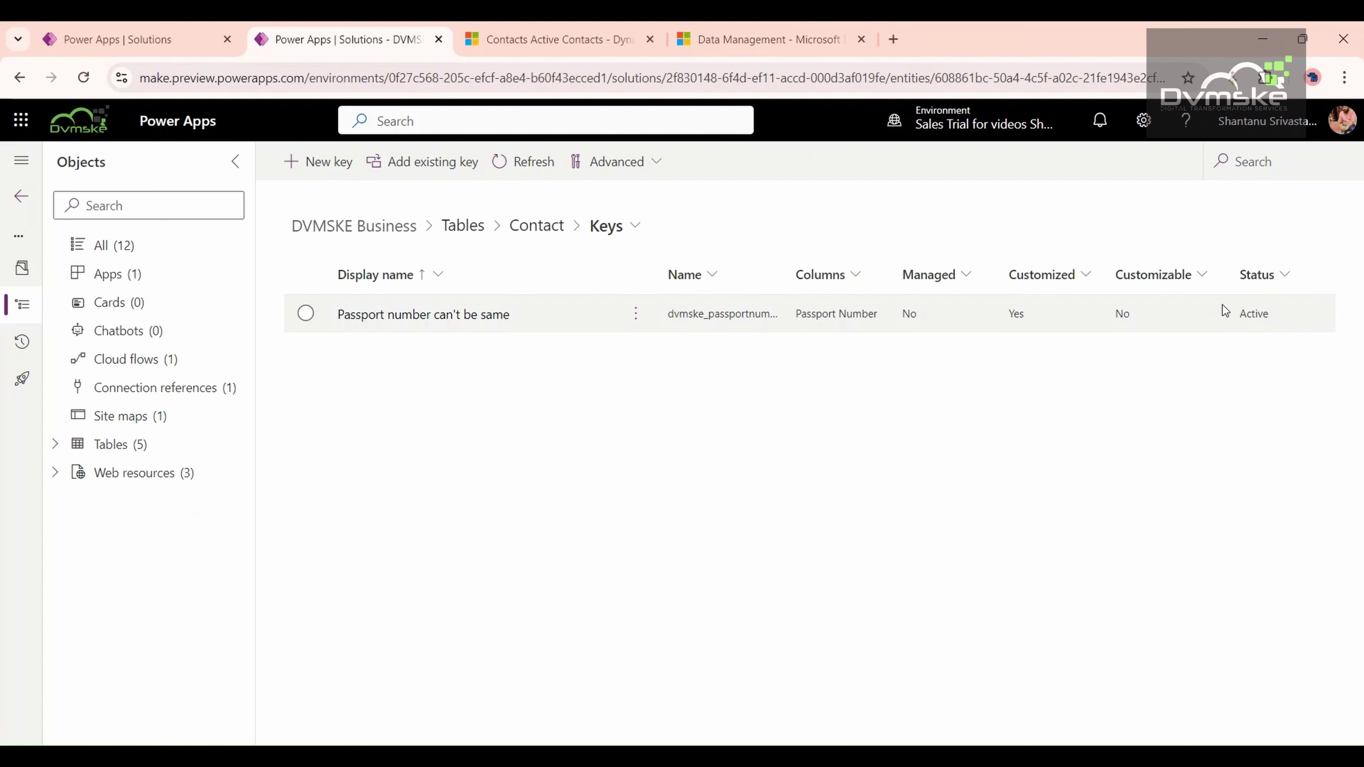
# - Reload the contacts, check an existing contact's passport number, then open another contact
pyautogui.click(562, 46)
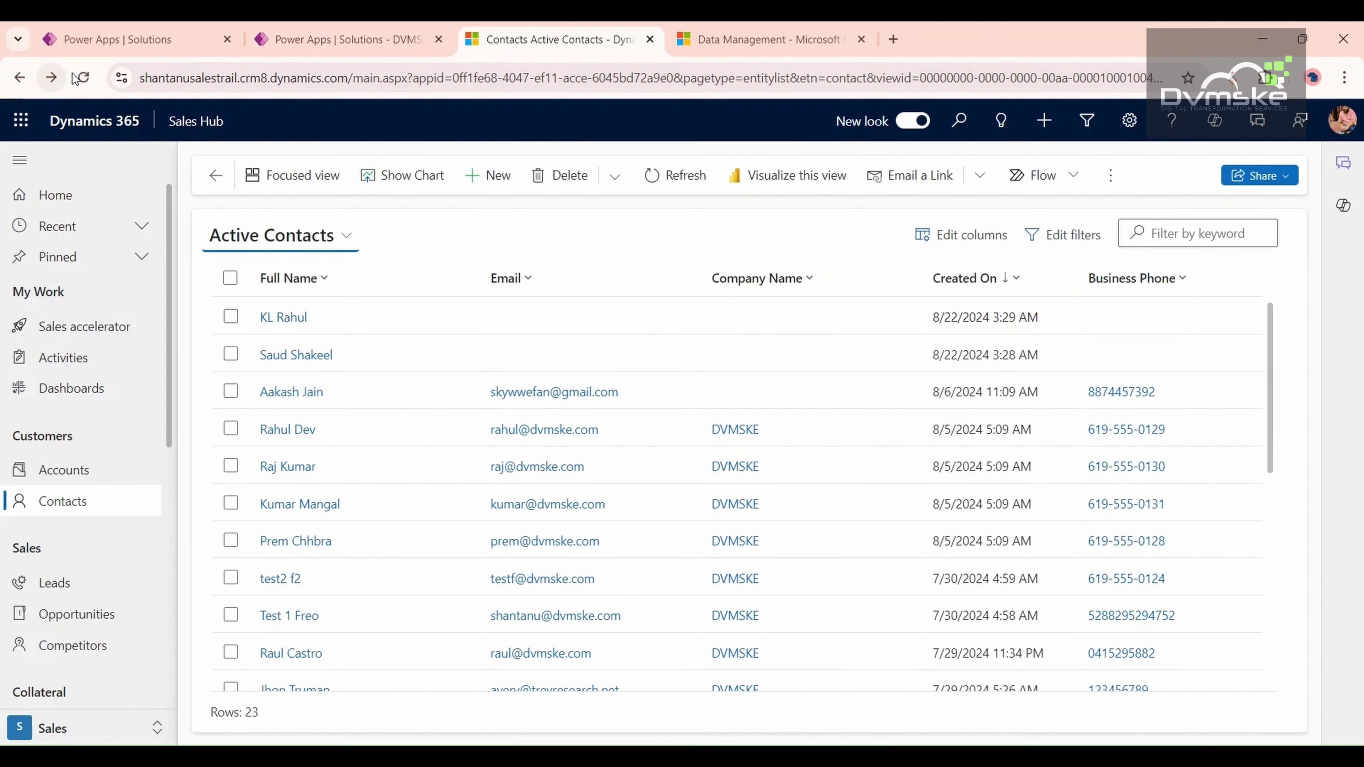
pyautogui.click(84, 80)
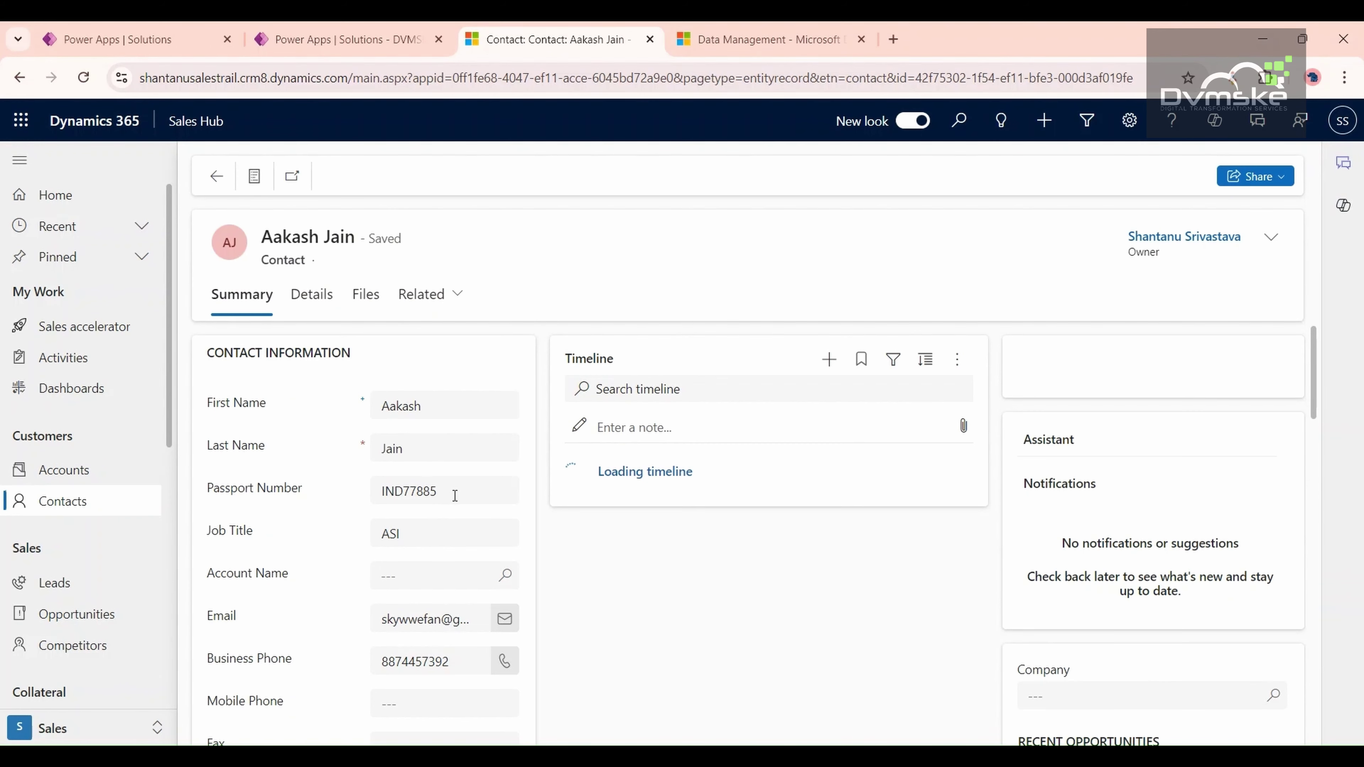
pyautogui.click(408, 487)
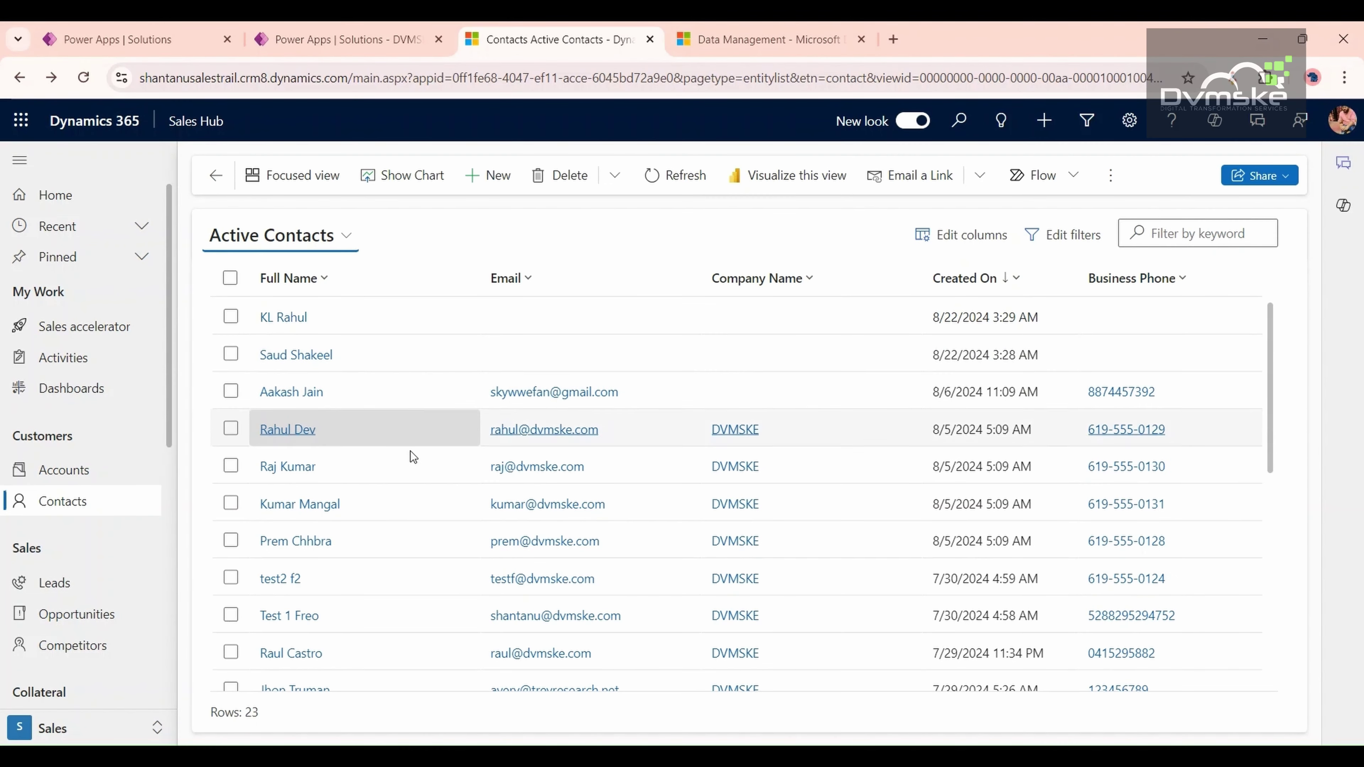
pyautogui.click(300, 476)
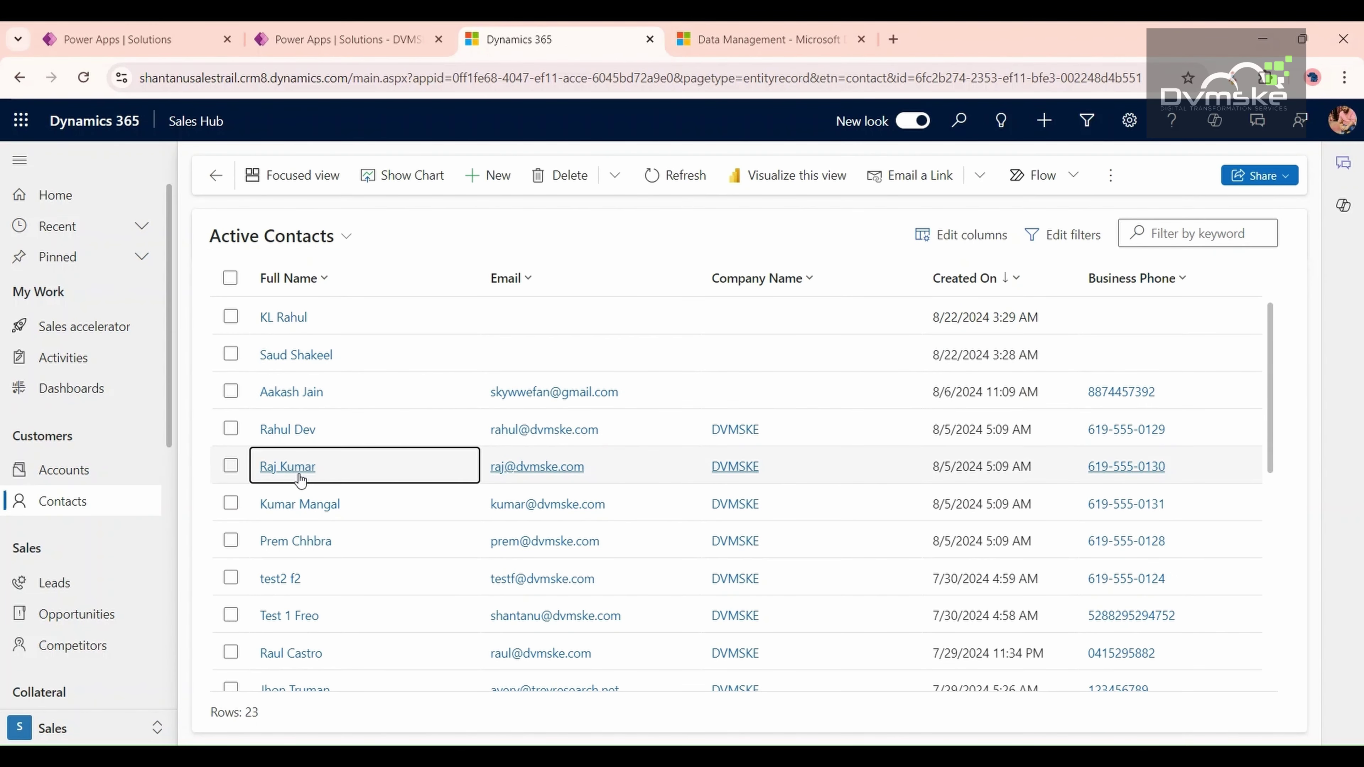
# - Enter an already-used passport number and confirm both save attempts are rejected as duplicates
pyautogui.click(426, 493)
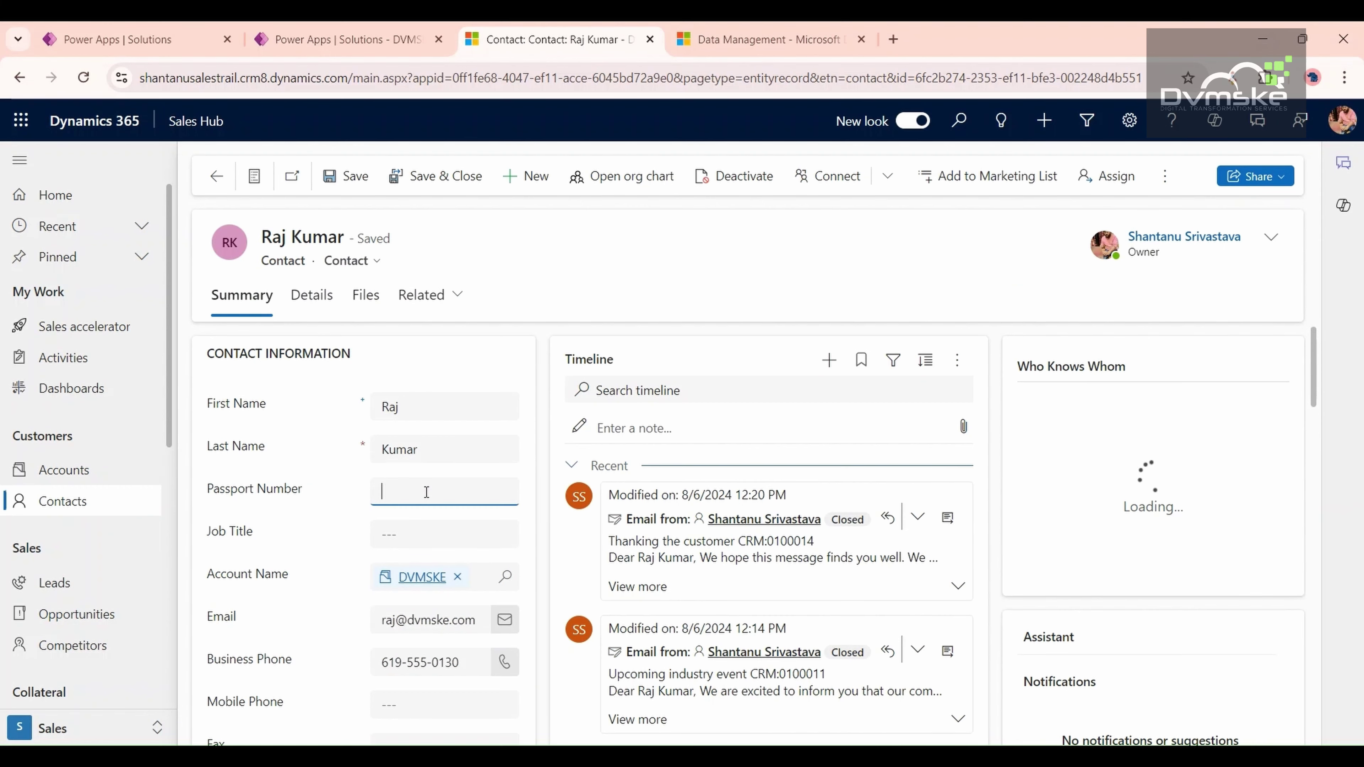
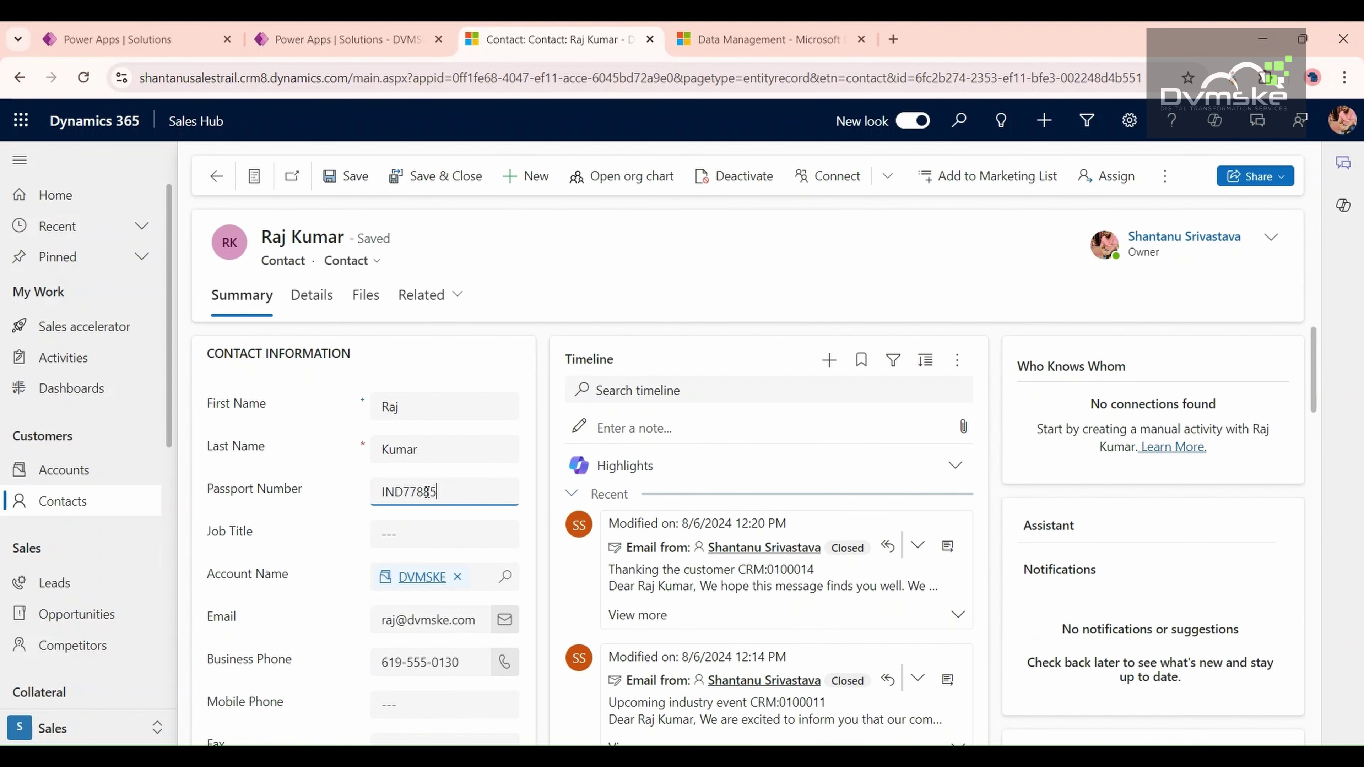
pyautogui.click(352, 177)
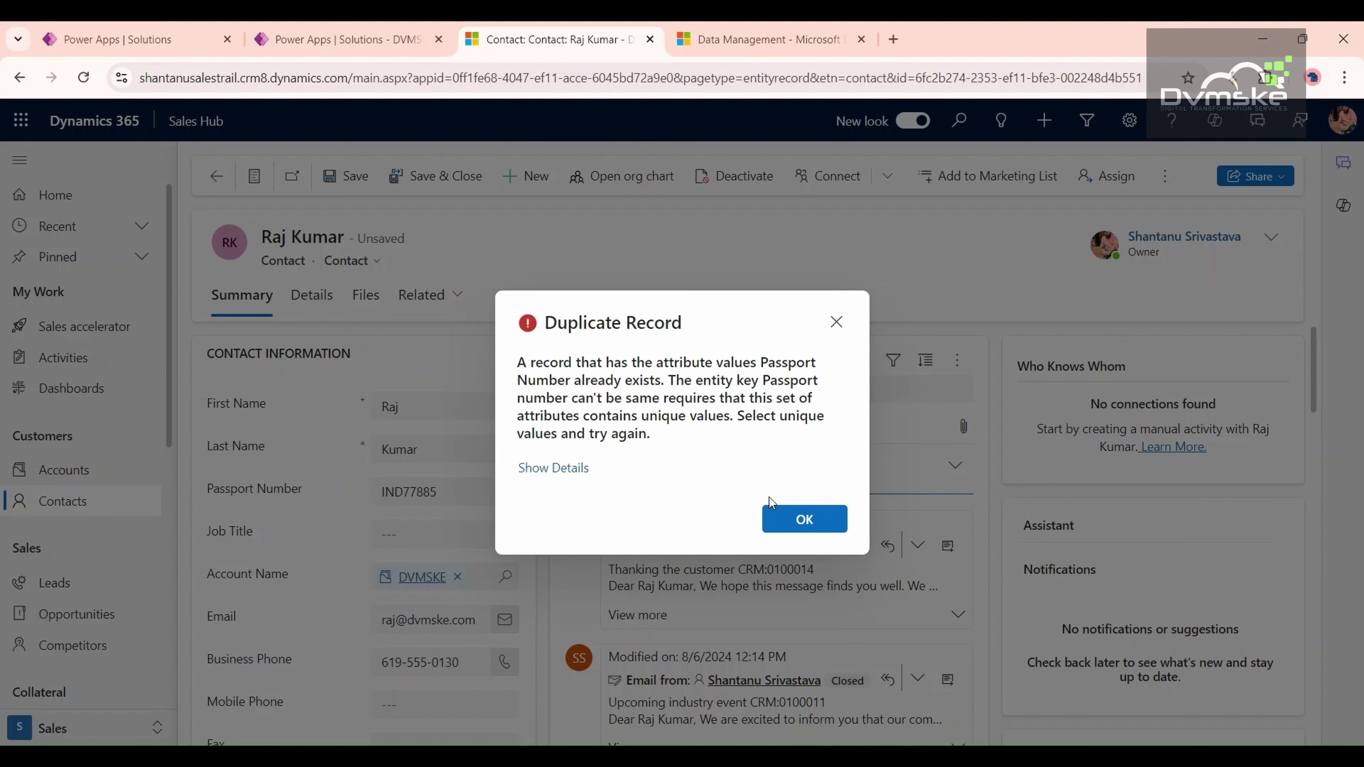
pyautogui.click(801, 522)
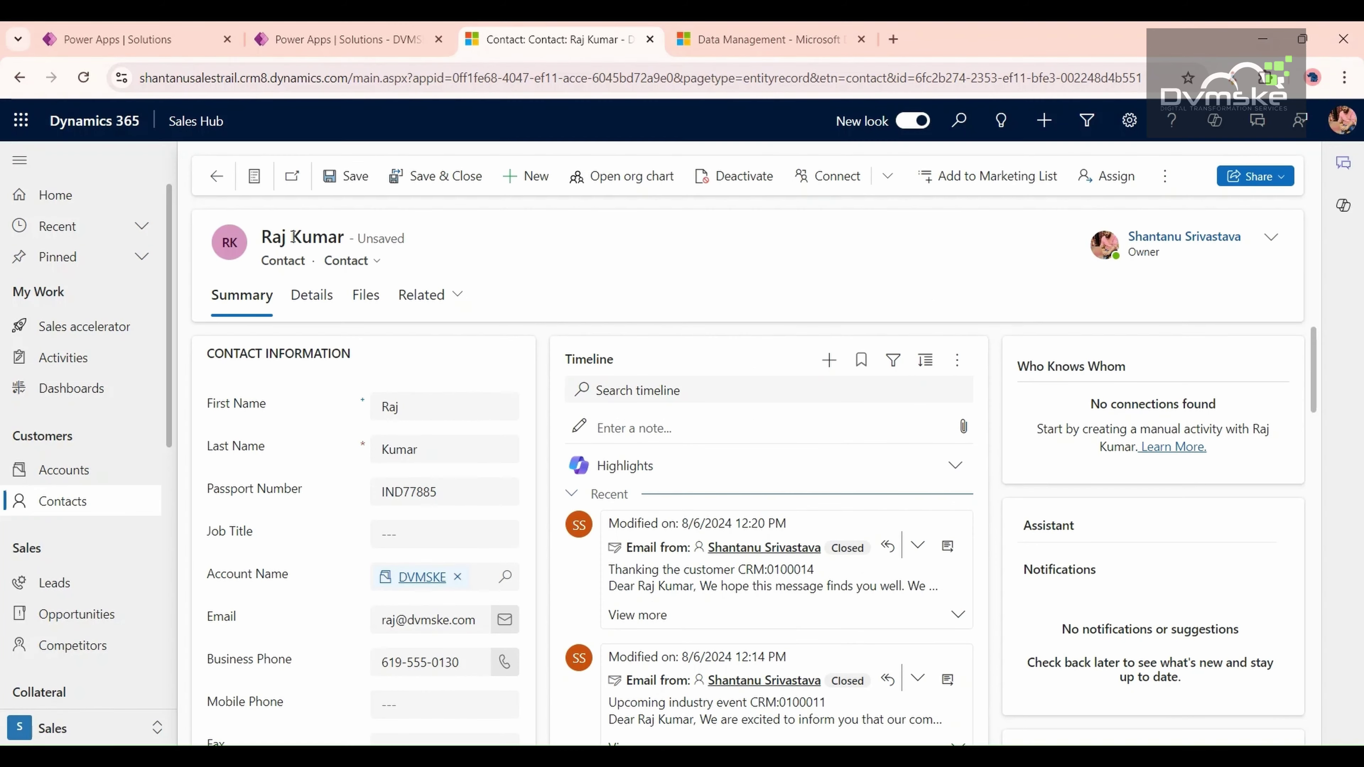
pyautogui.click(329, 177)
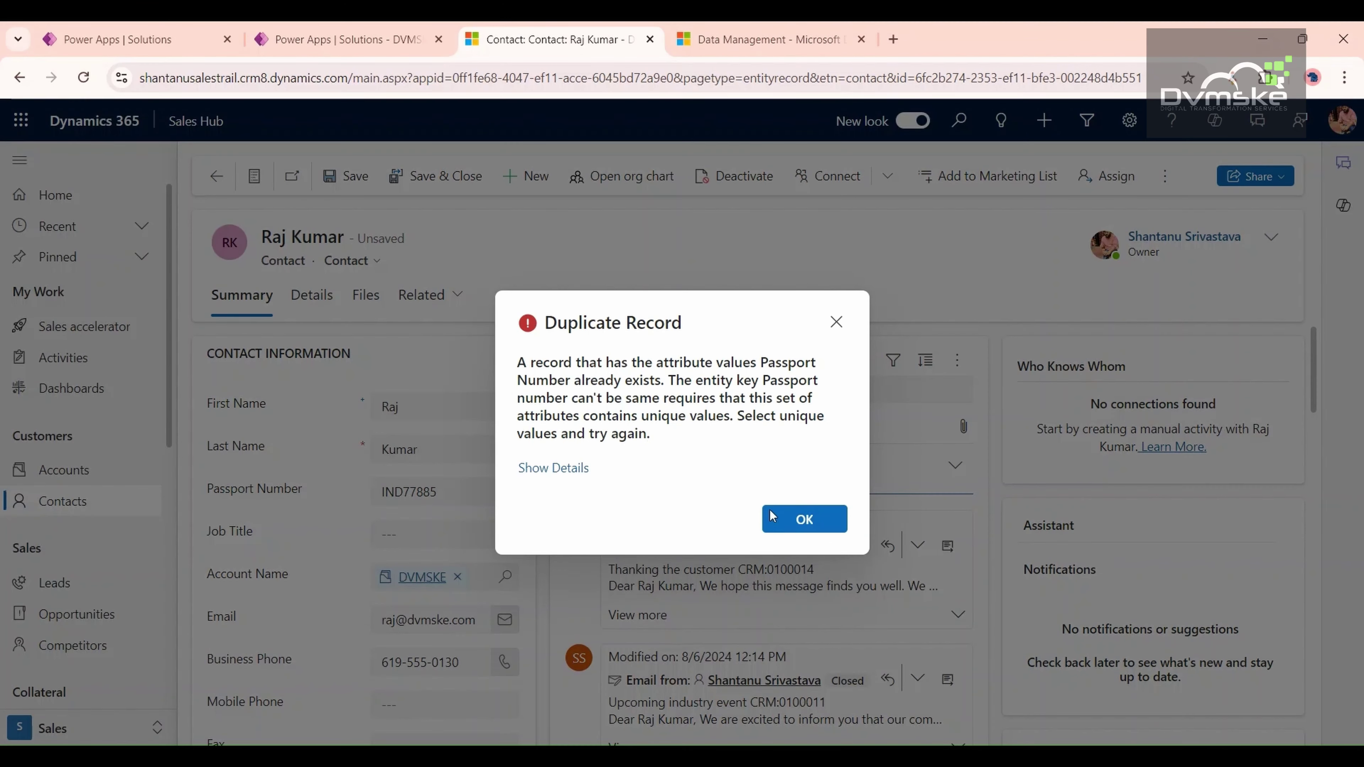
pyautogui.click(801, 519)
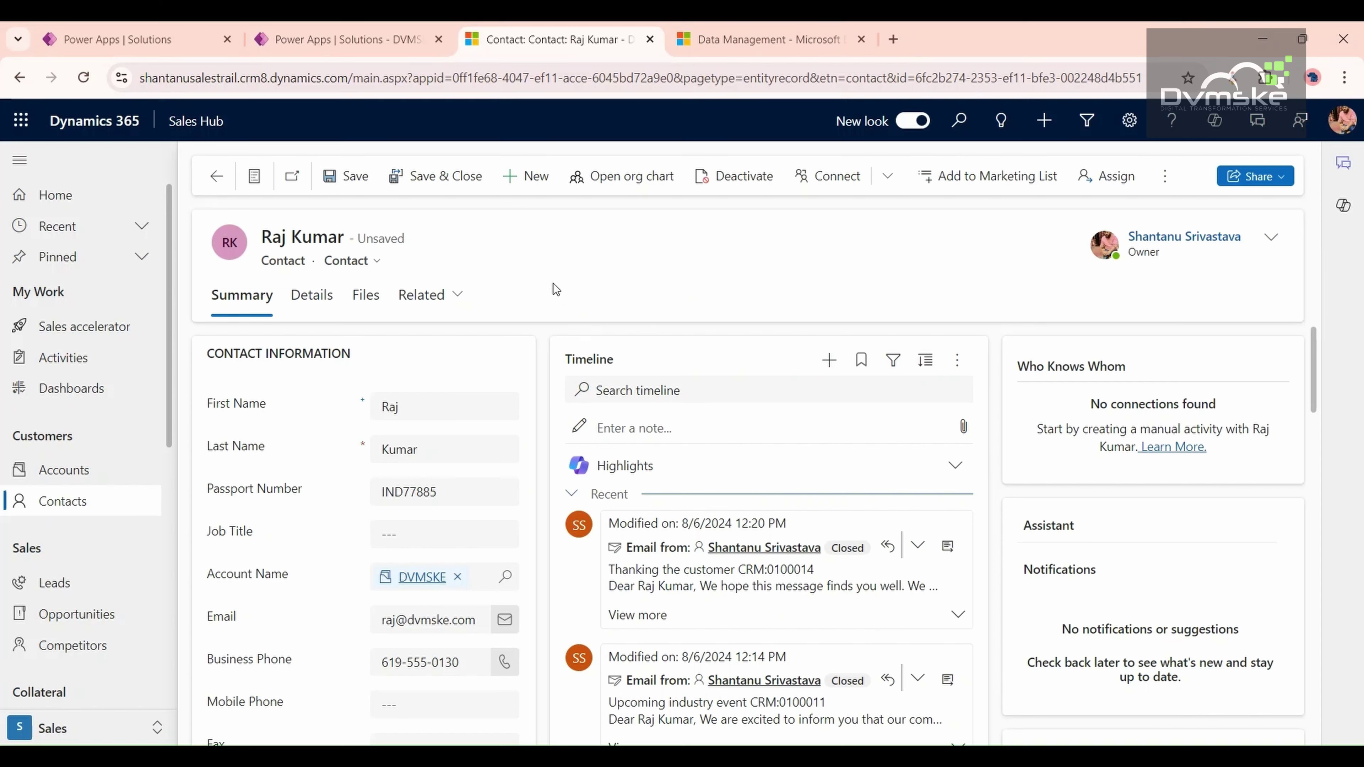